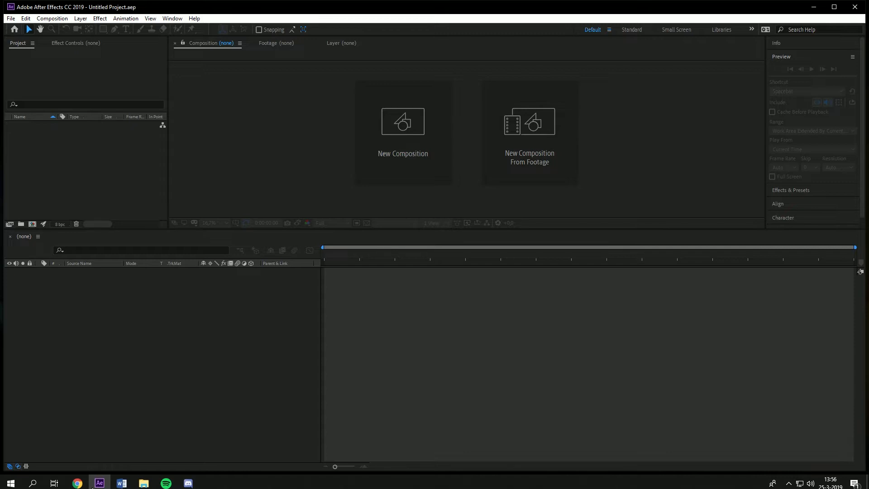
Step: Start a new empty project
left_click(10, 19)
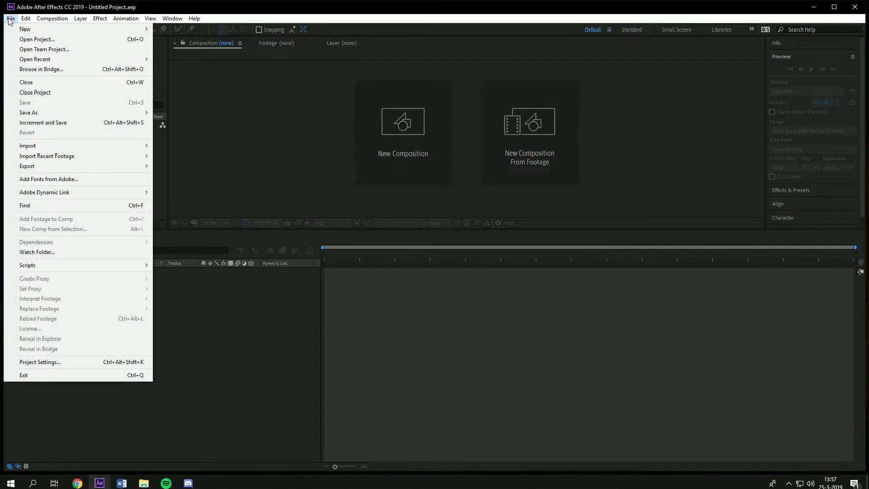
mouse_move(68, 29)
left_click(159, 31)
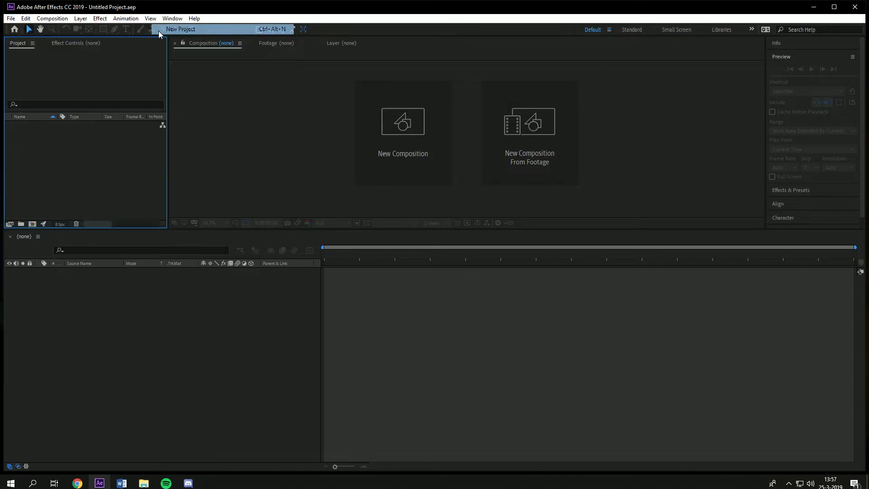
left_click(148, 376)
left_click(825, 181)
left_click(39, 162)
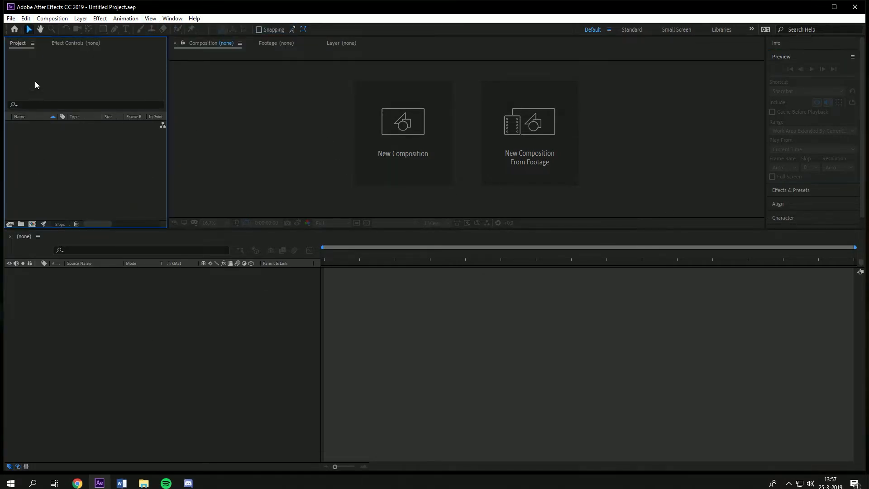
left_click(91, 45)
left_click(20, 44)
left_click(91, 355)
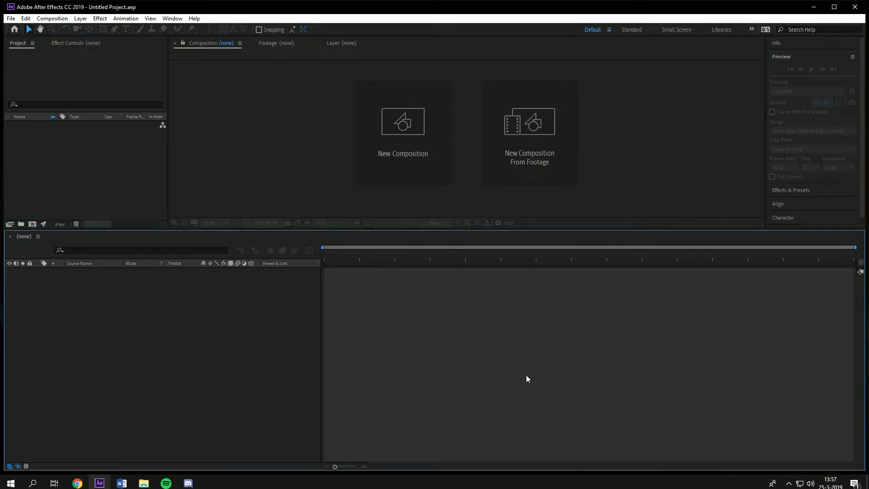
left_click(845, 114)
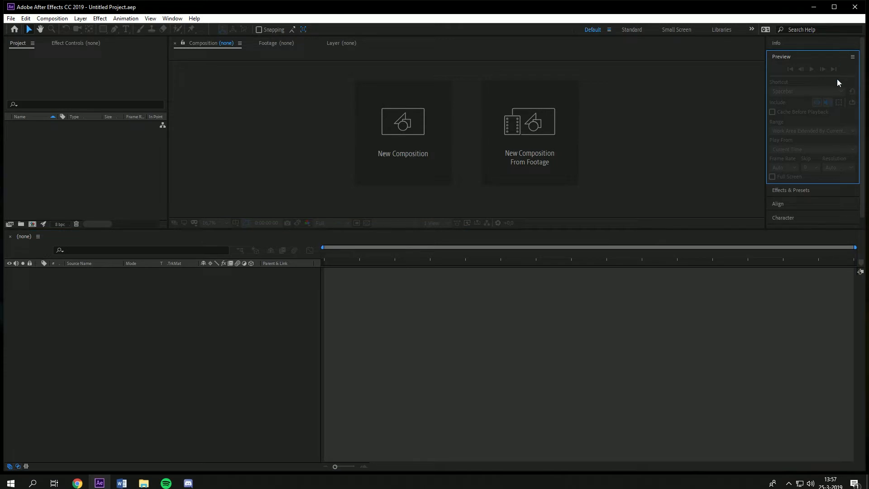
scroll(801, 140, "down", 1)
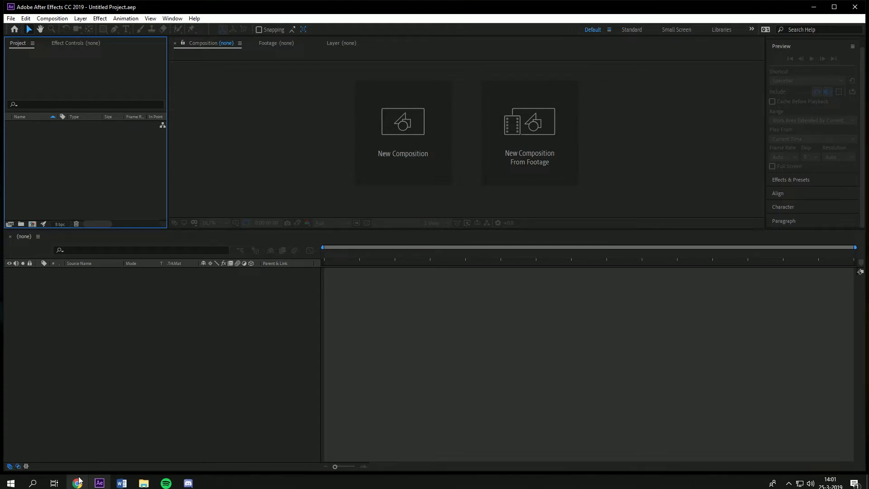
Step: Create a new desktop folder named Our visualizer
left_click(813, 8)
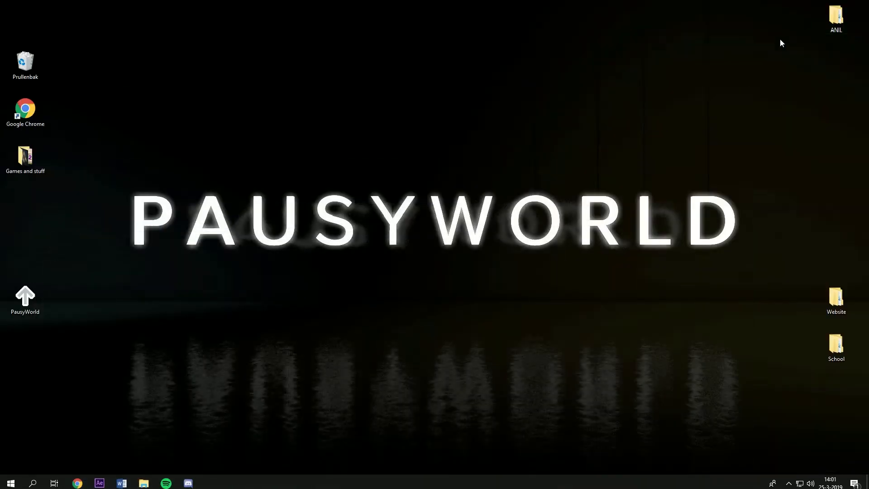
right_click(372, 244)
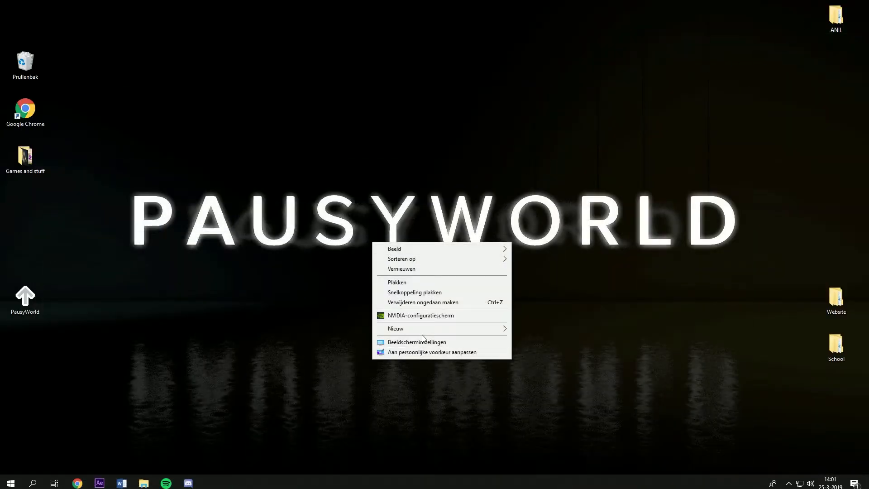
mouse_move(431, 329)
left_click(547, 329)
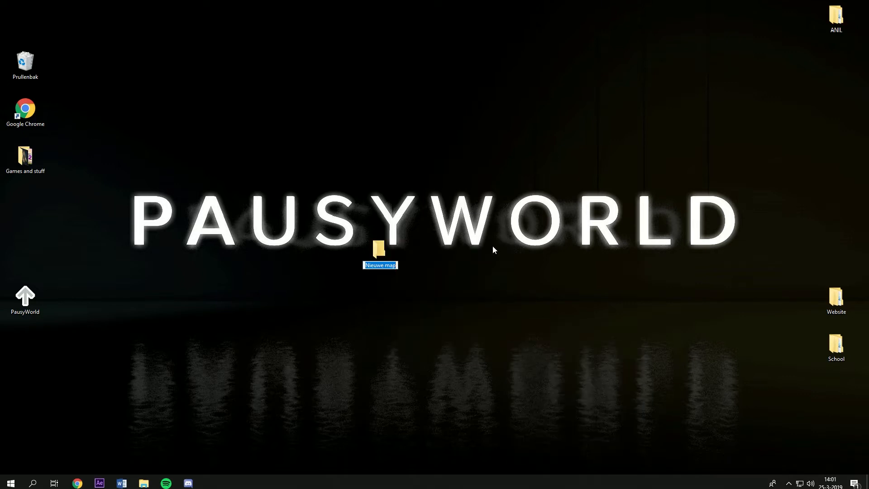
type("T")
key("BackSpace")
type("Our visualizer")
key("Return")
key("Return")
Step: Open the Our visualizer folder and paste the song and background image files into it
key("ctrl+v")
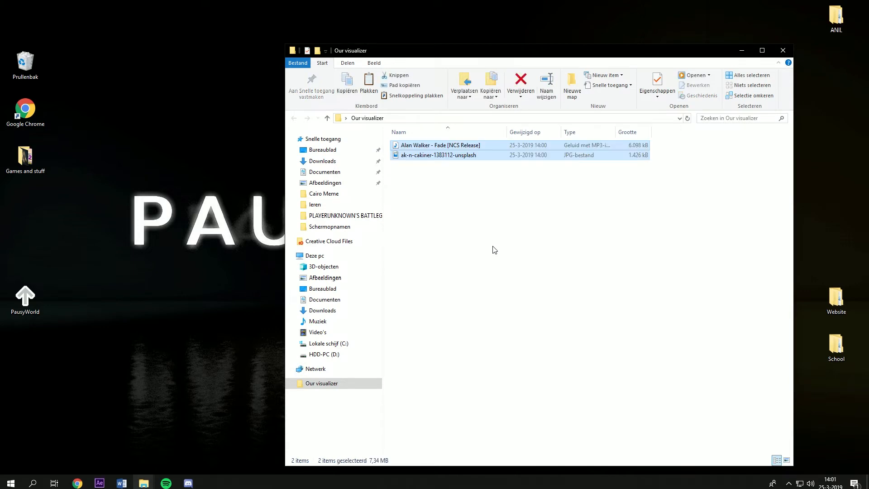
left_click(493, 246)
left_click_drag(511, 195, 485, 139)
left_click(539, 286)
left_click_drag(445, 232, 472, 299)
Step: Save the project as Visualizer in the Our visualizer folder
left_click(99, 484)
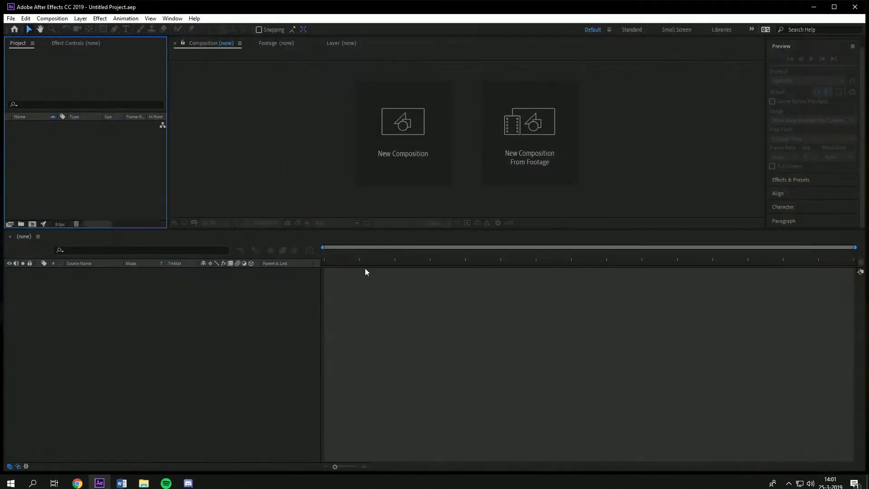
left_click(10, 18)
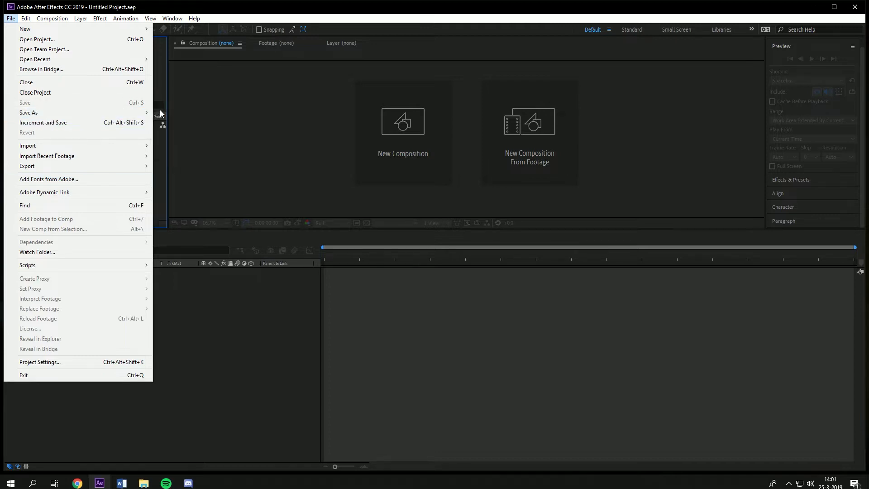
left_click(172, 112)
type("Vi")
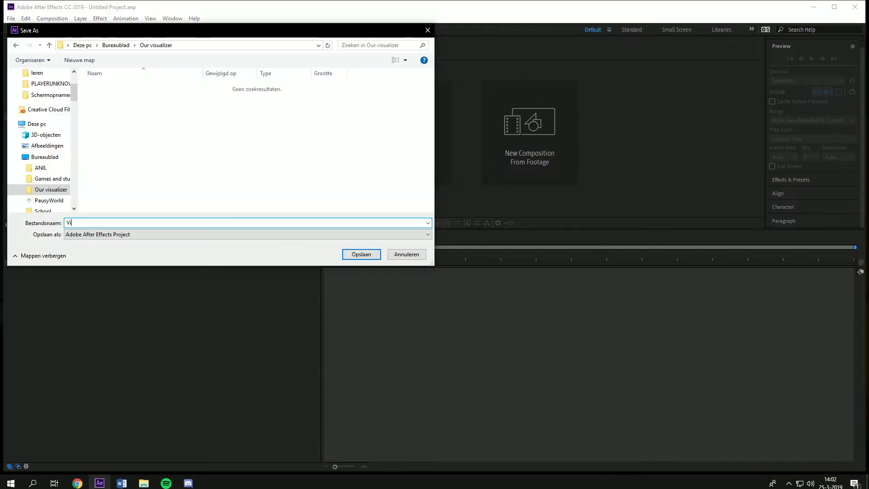
type("sualizer")
key("Return")
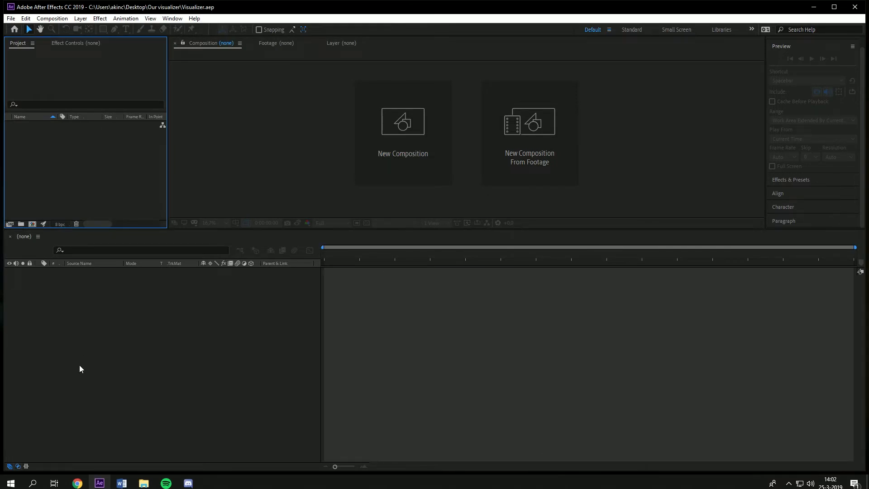
Step: Check the contents of the Our visualizer folder
left_click(144, 483)
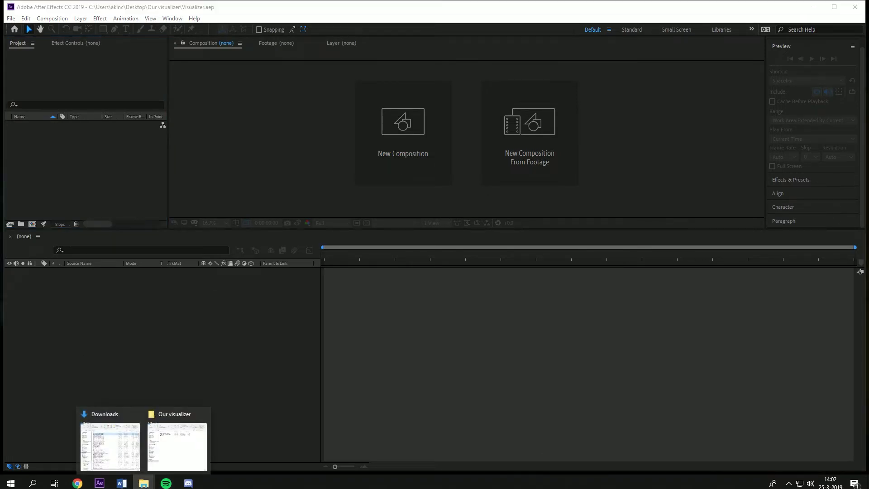
left_click(142, 421)
left_click_drag(613, 322, 434, 168)
left_click(455, 240)
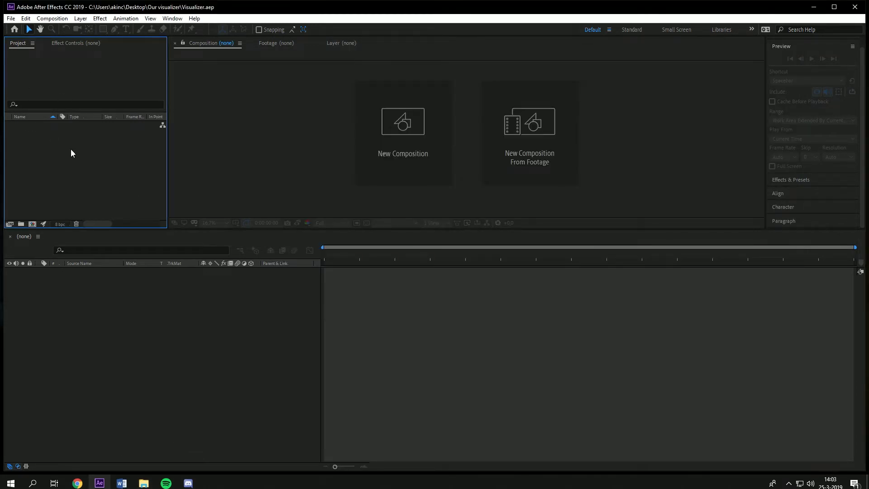
Step: Create a 1920 x 1080 px composition named Main
right_click(70, 152)
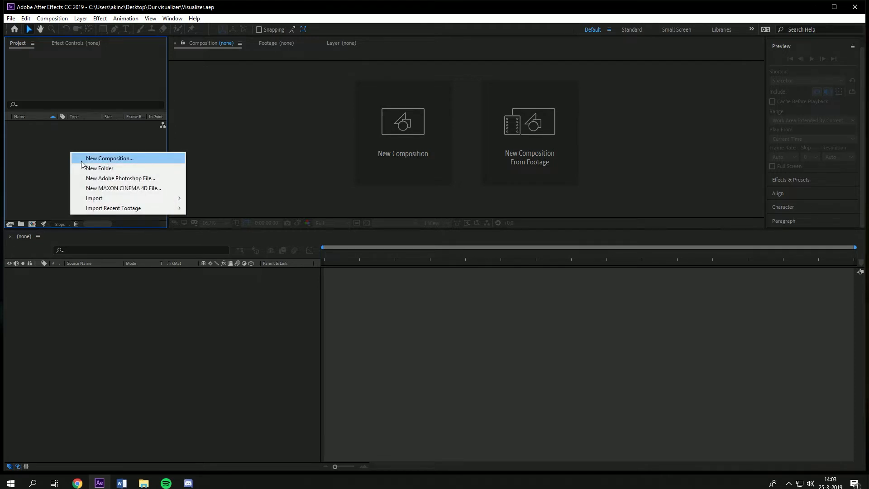
left_click(109, 158)
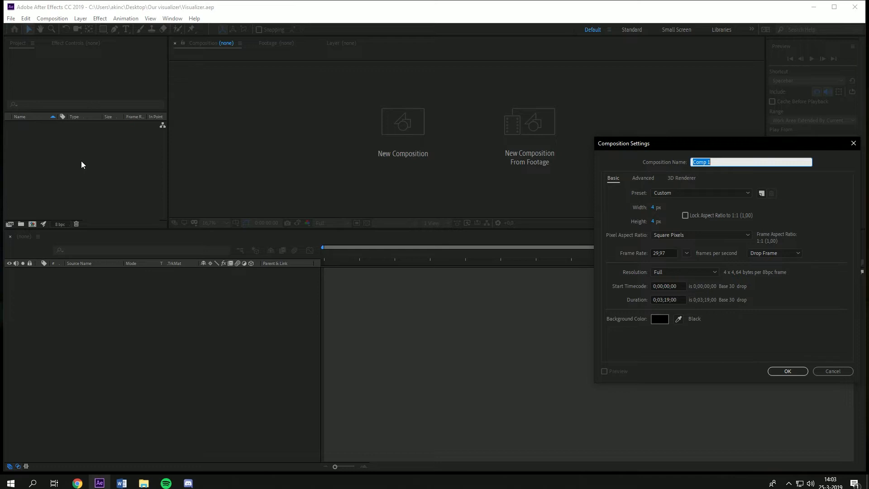
type("V")
type("Main")
left_click(655, 208)
type("1920")
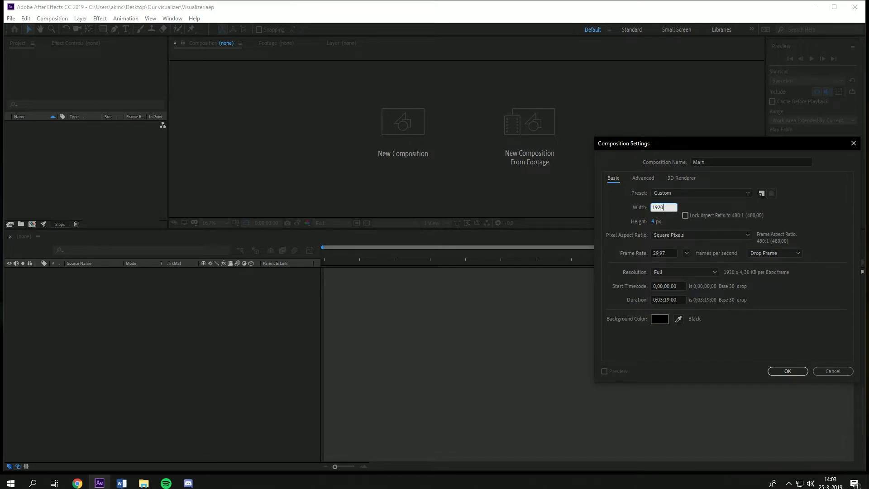
key("Tab")
type("1080")
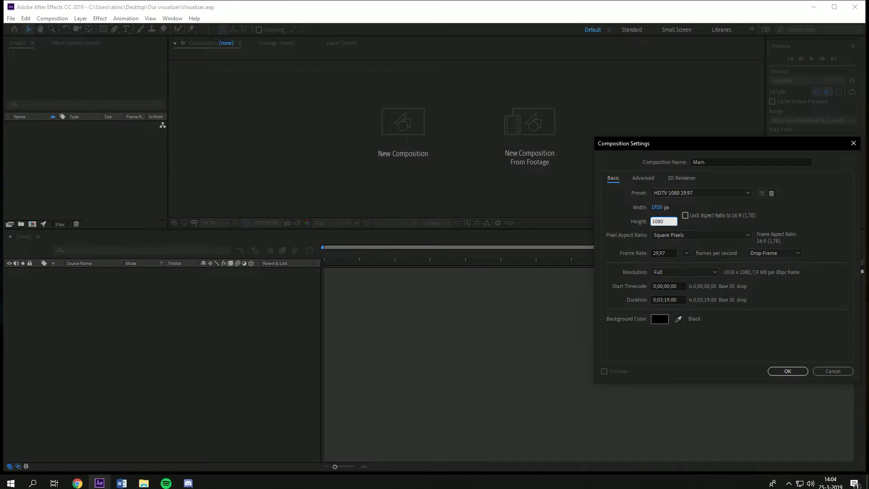
key("Return")
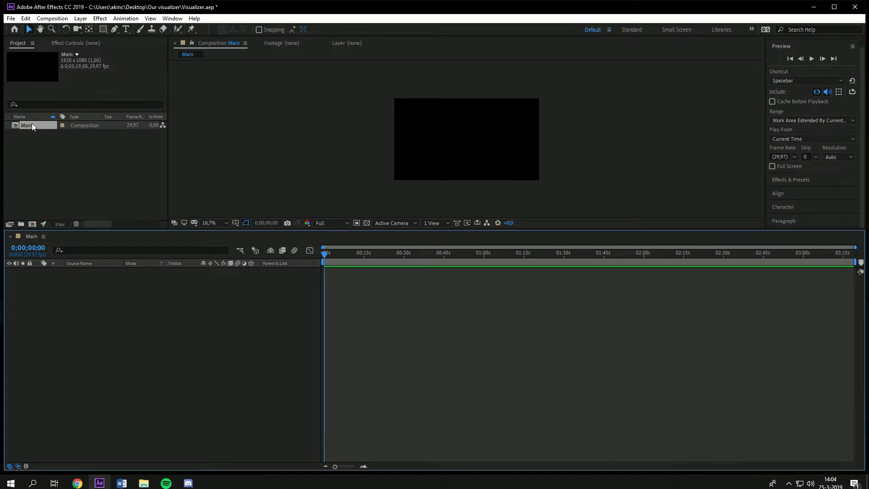
Step: Create another composition named Background
left_click(47, 160)
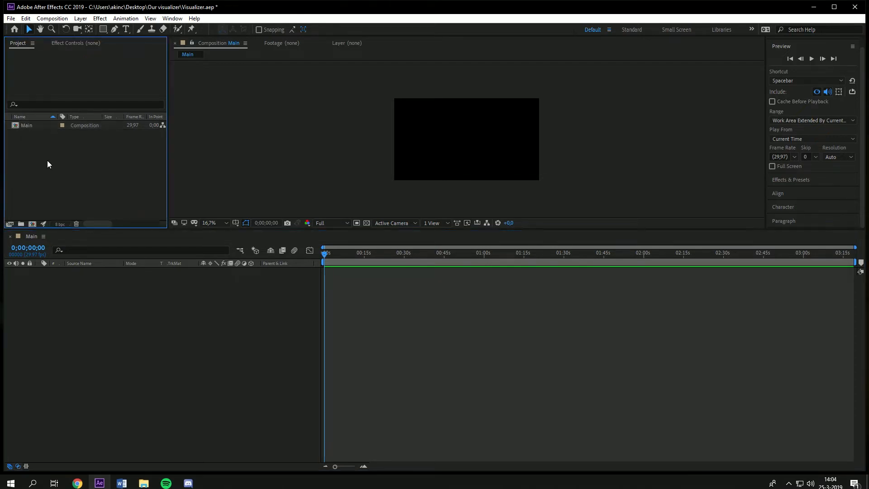
left_click(40, 127)
left_click_drag(132, 365, 140, 332)
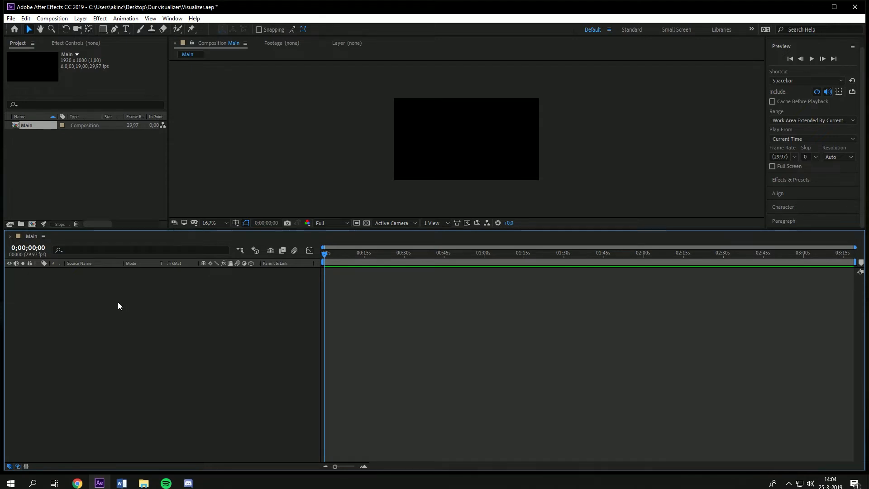
left_click(120, 147)
right_click(120, 148)
left_click(126, 153)
type("Background")
key("Return")
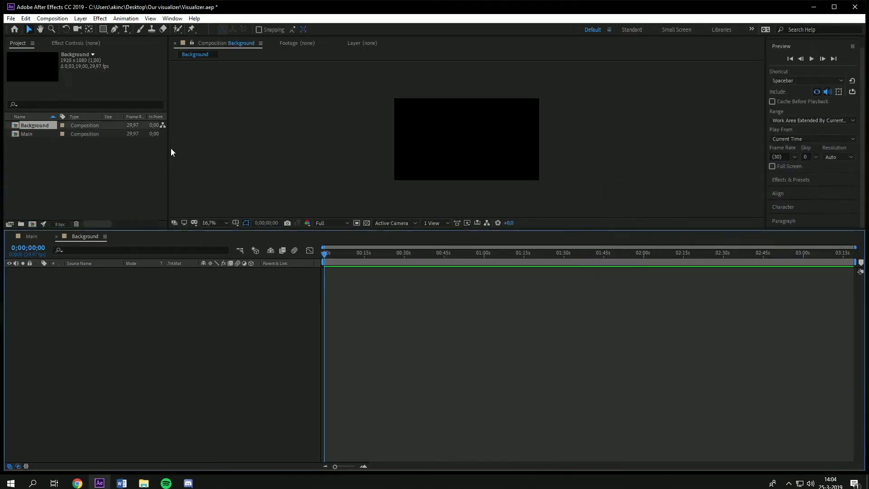
Step: Create a composition named Music
right_click(141, 157)
left_click(149, 159)
type("Music")
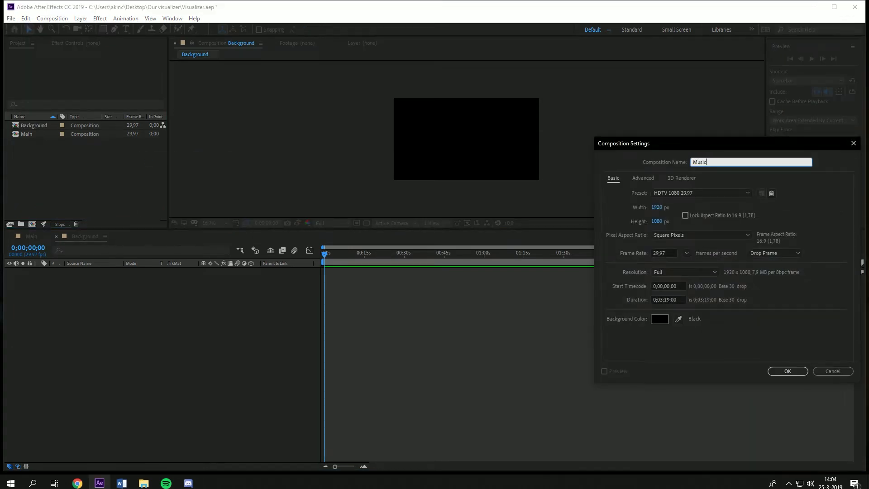
key("Return")
Step: Create a composition named Visualizer
right_click(131, 172)
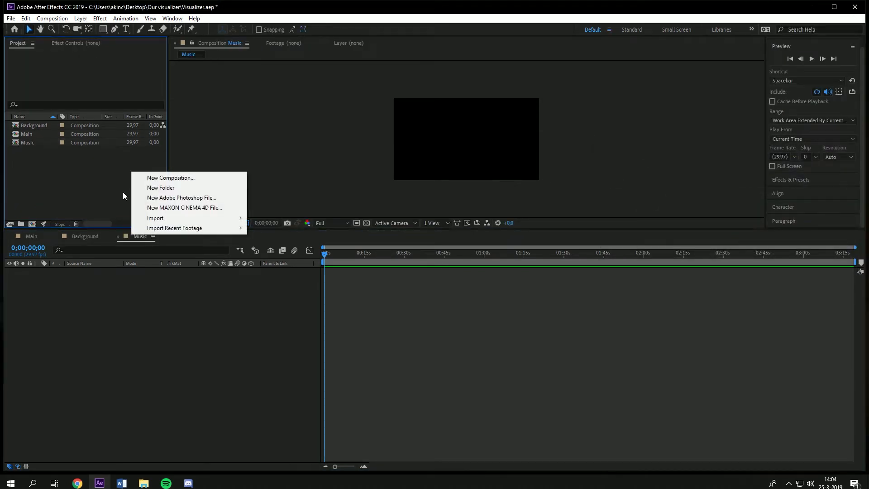
left_click(145, 177)
type("Vi")
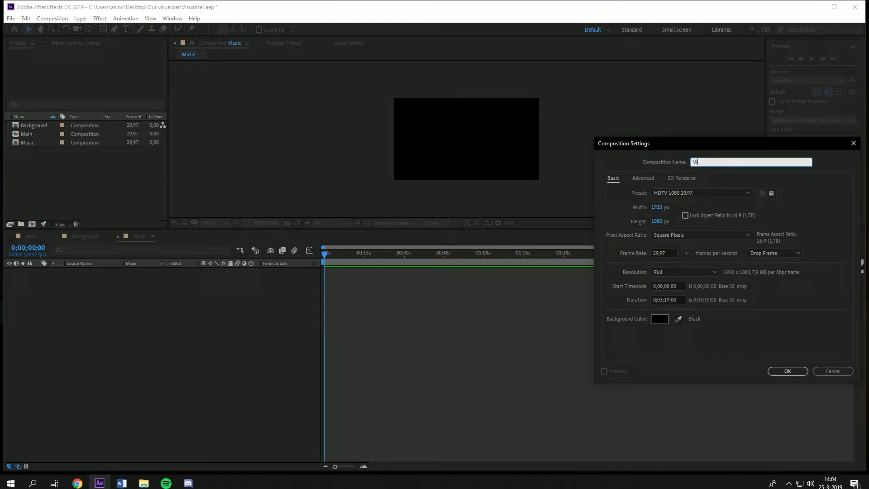
type("sualizer")
key("Return")
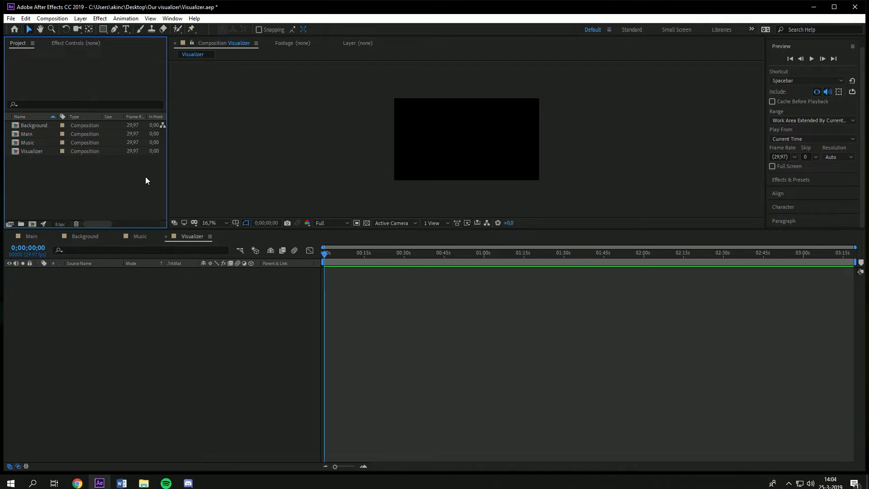
Step: Place the Background, Visualizer and Music compositions as layers inside the Main composition
left_click_drag(51, 168, 38, 127)
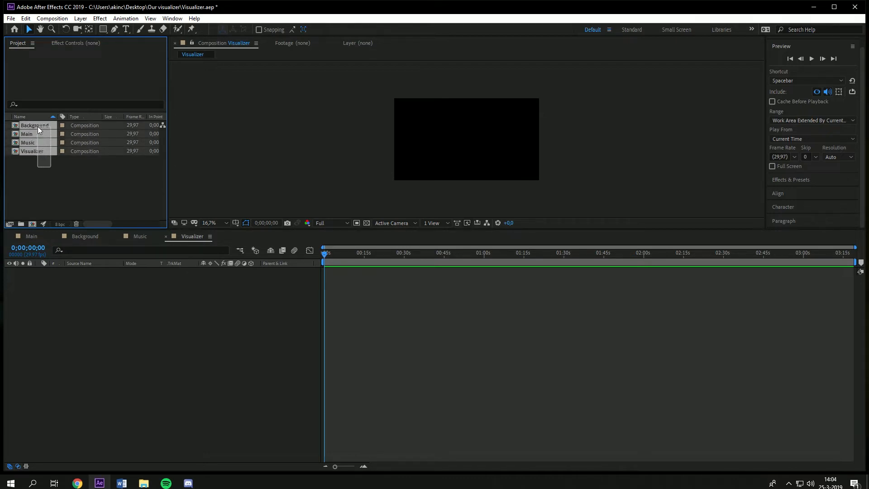
left_click(41, 181)
left_click(30, 236)
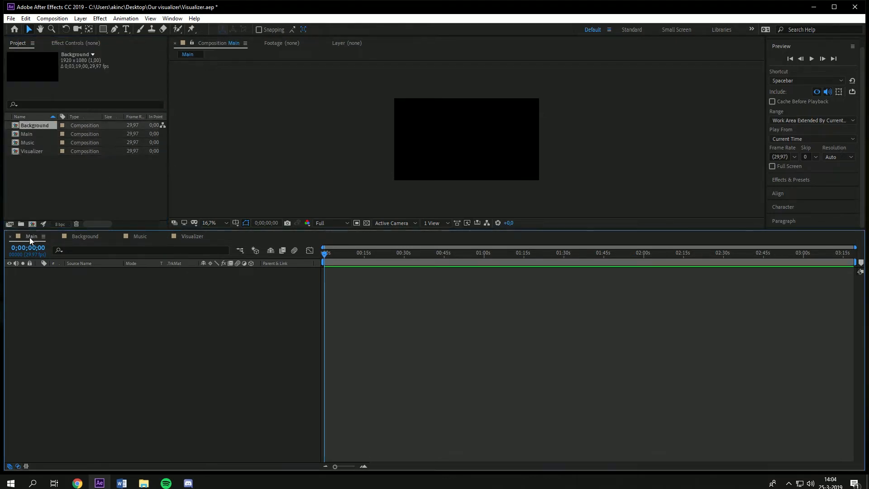
left_click_drag(33, 183, 85, 342)
left_click(91, 346)
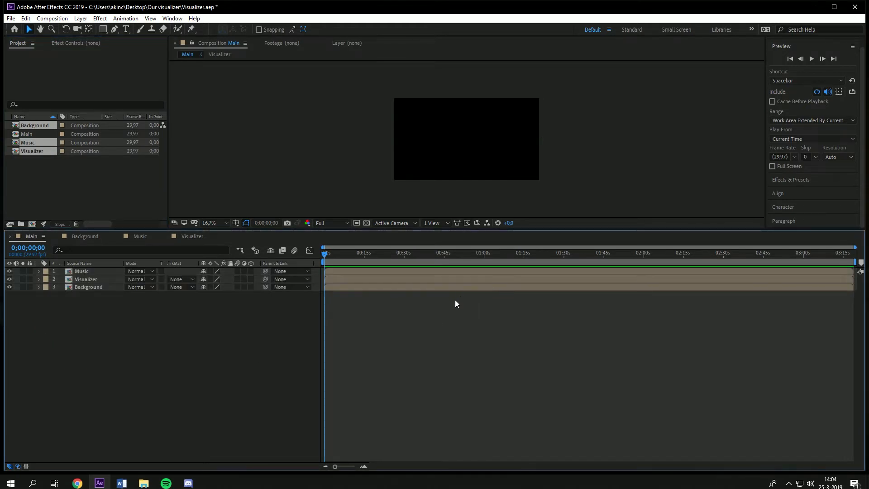
Step: Import the image and audio files from the Our visualizer folder into the project
left_click(58, 181)
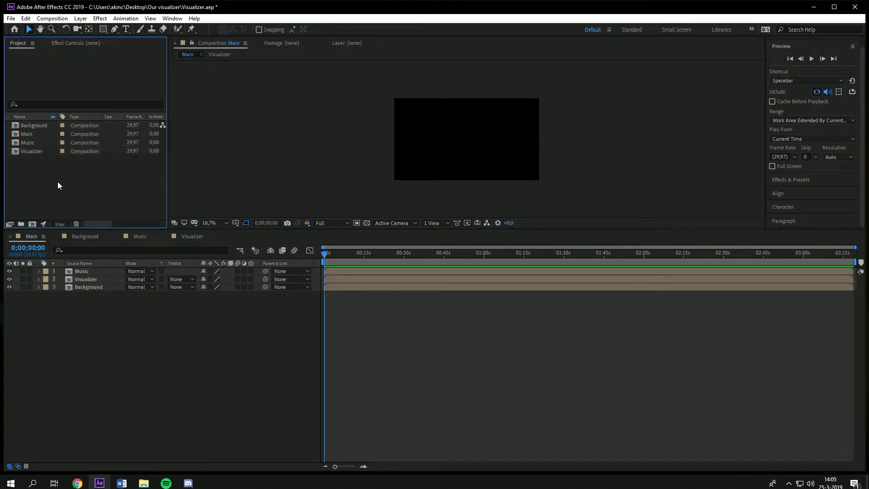
left_click(85, 308)
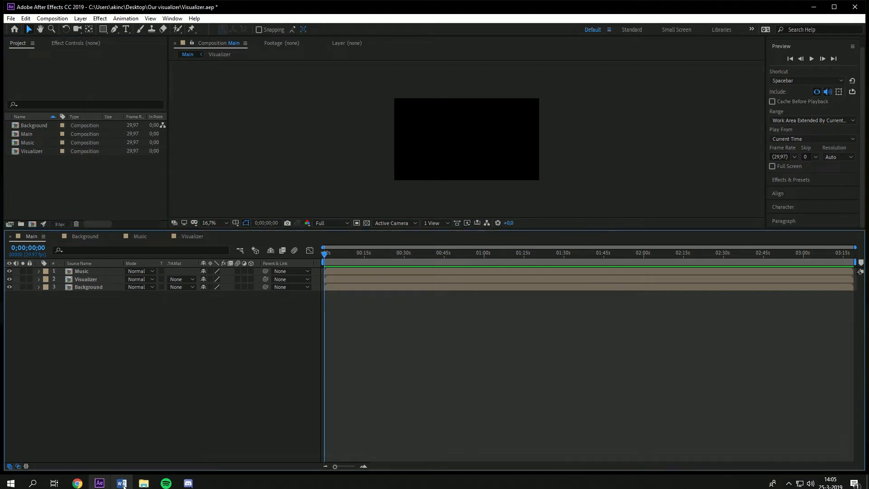
left_click(144, 483)
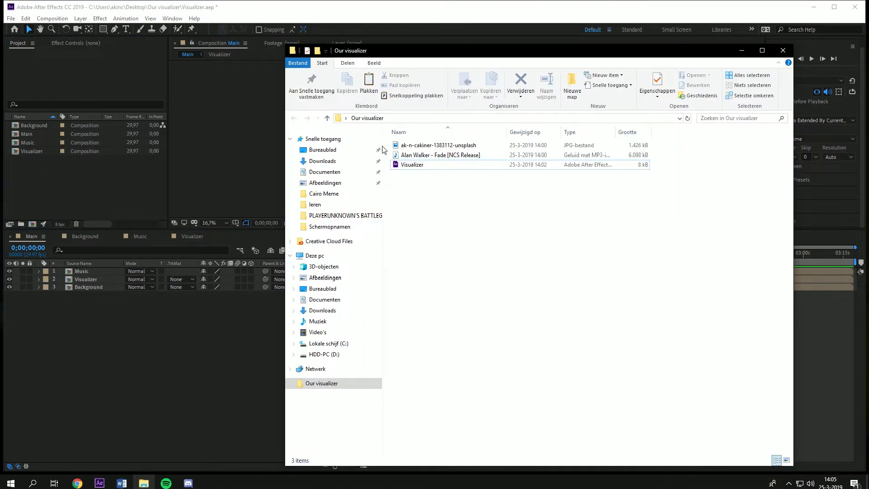
left_click_drag(385, 144, 121, 199)
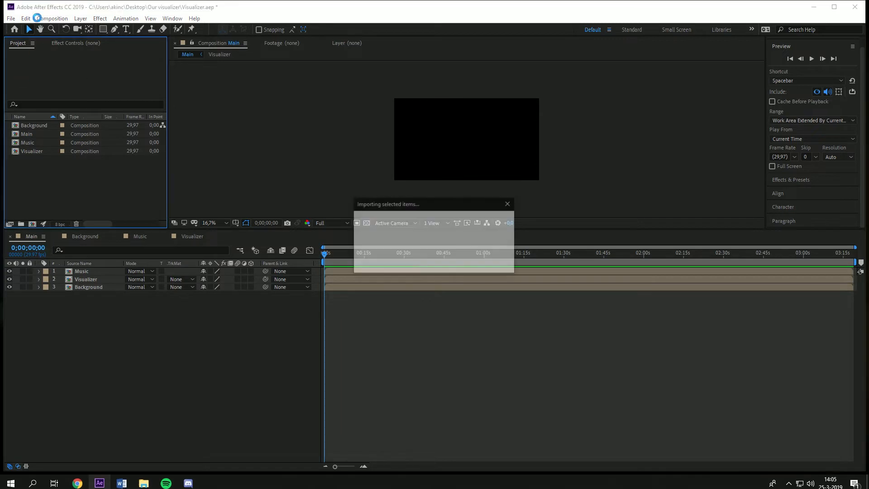
Step: Add the MP3 song as a layer in the Music composition
left_click(49, 189)
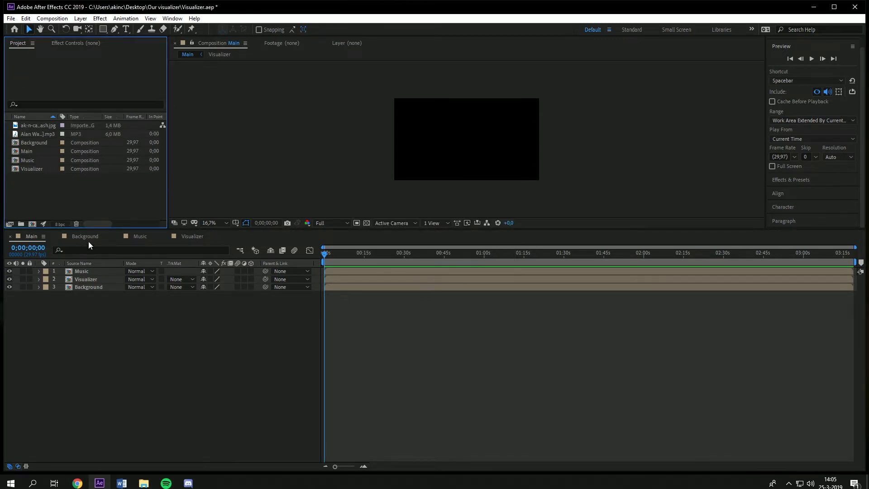
left_click(136, 235)
left_click_drag(37, 134, 96, 306)
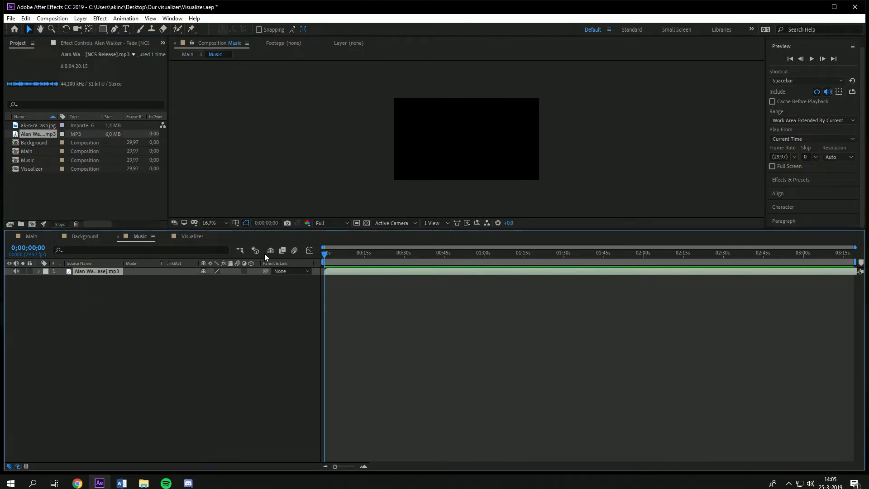
Step: Add the JPG image as a layer in the Background composition
left_click(85, 236)
left_click_drag(48, 126, 139, 320)
scroll(498, 143, "down", 1)
scroll(410, 135, "up", 5)
scroll(445, 144, "down", 3)
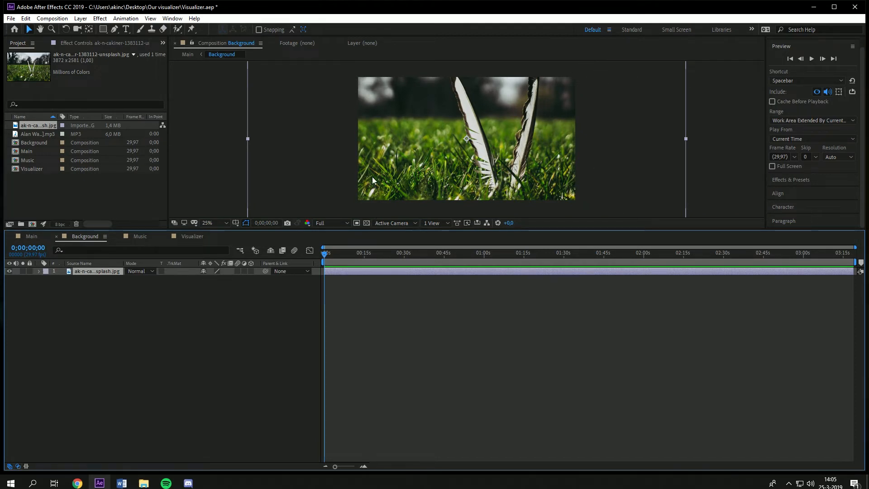
scroll(373, 172, "down", 1)
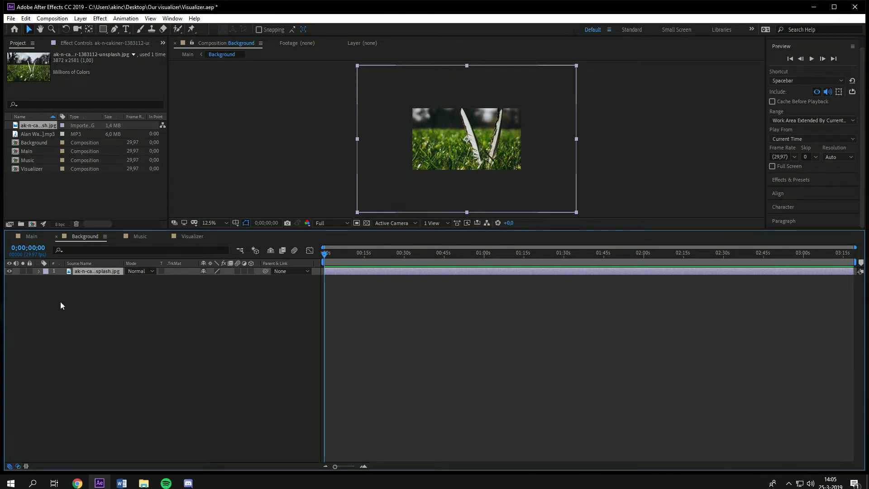
Step: Scale the background image down so it fills the composition frame
left_click_drag(357, 214, 411, 171)
key("period")
key("period")
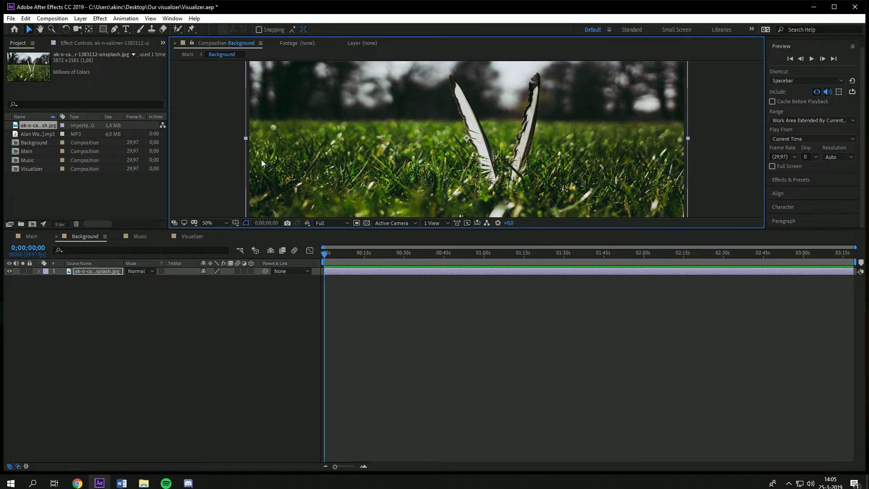
Step: Try to reposition the background image and adjust its Scale, undoing both changes
left_click_drag(272, 158, 284, 154)
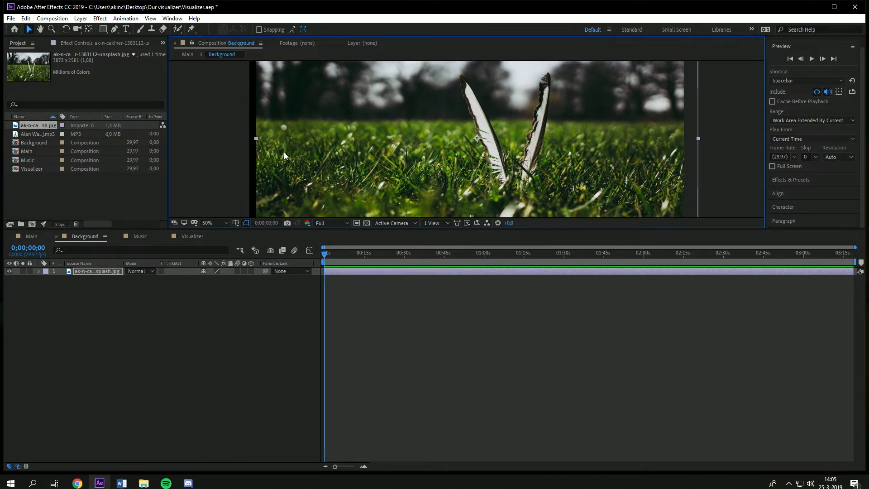
key("ctrl+z")
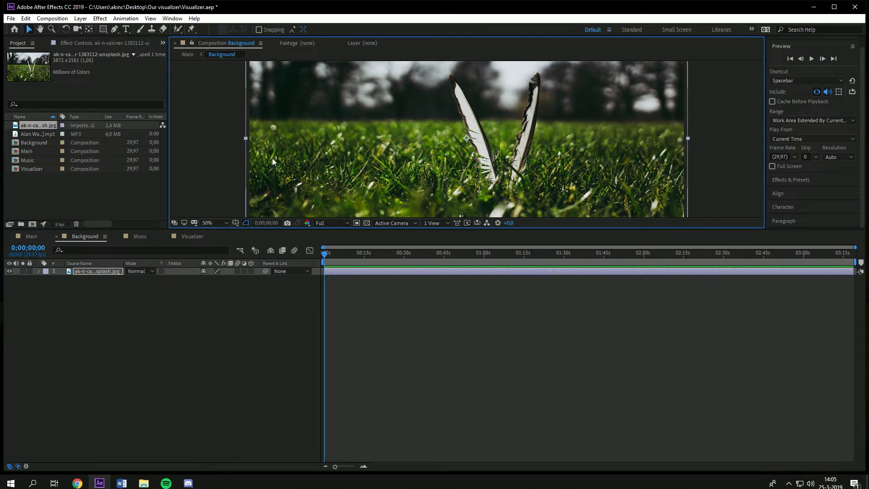
left_click(39, 272)
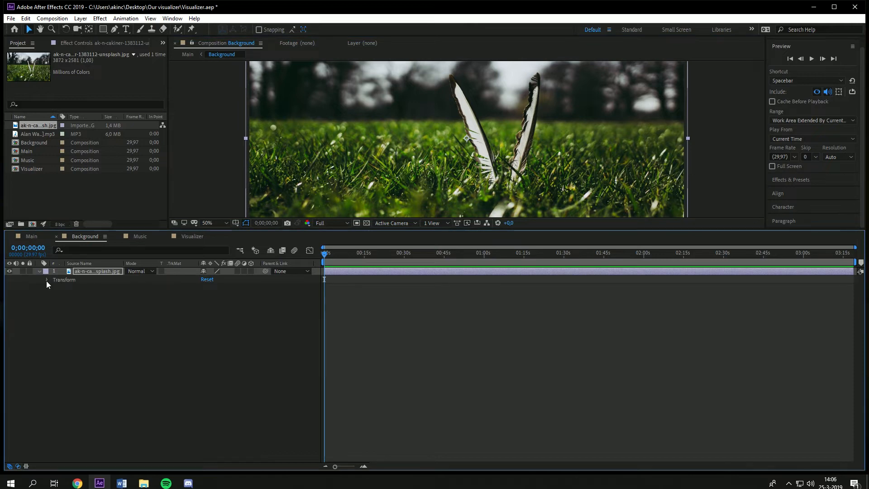
left_click(46, 281)
mouse_move(213, 303)
left_mouse_down()
mouse_move(204, 302)
mouse_move(218, 310)
left_mouse_up()
key("ctrl+z")
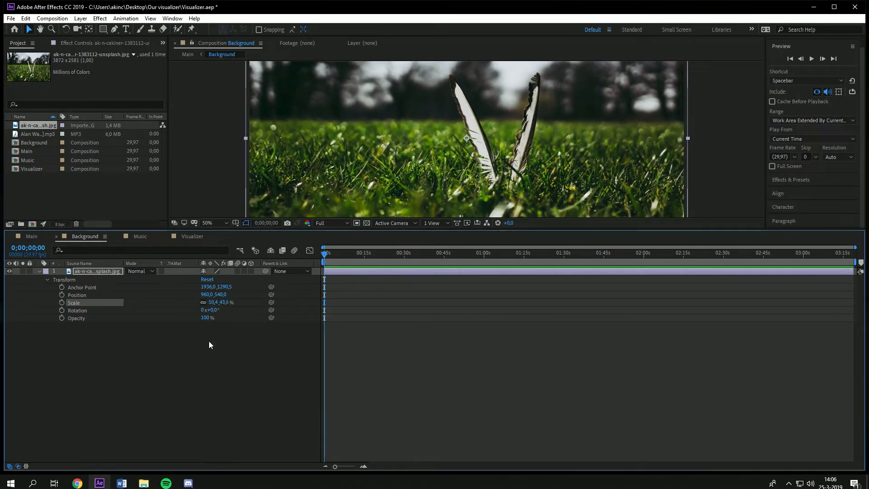
left_click(211, 413)
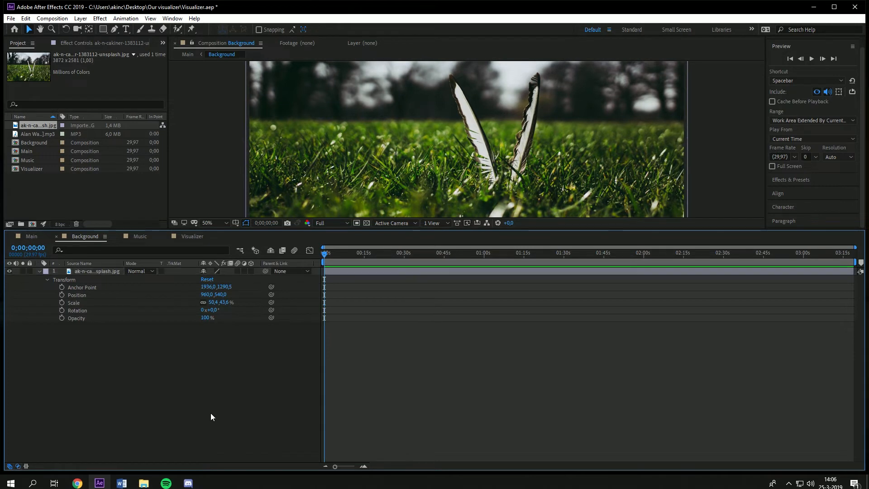
left_click(39, 272)
Step: Set the Main composition's duration to 0;06;00;00 in its composition settings
left_click(33, 237)
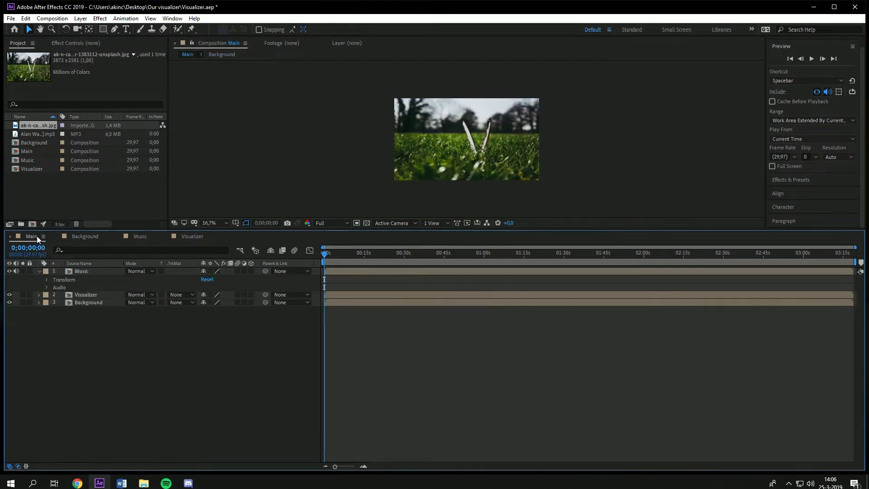
left_click(38, 272)
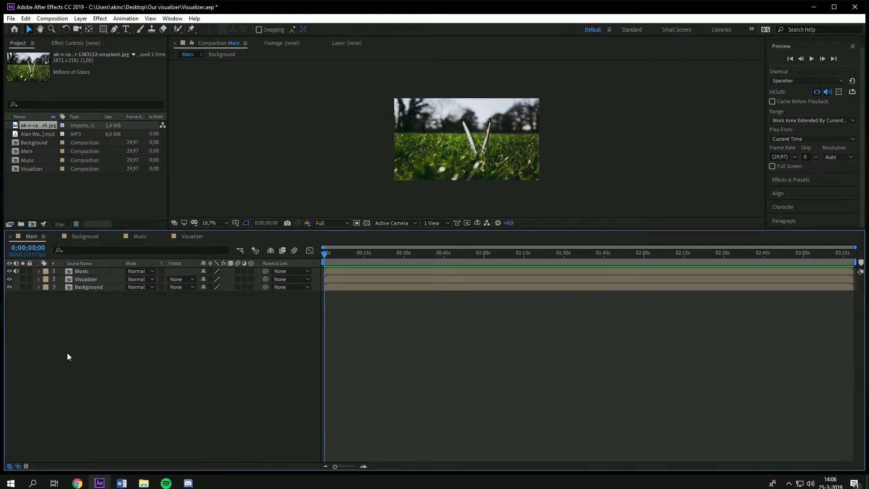
right_click(44, 152)
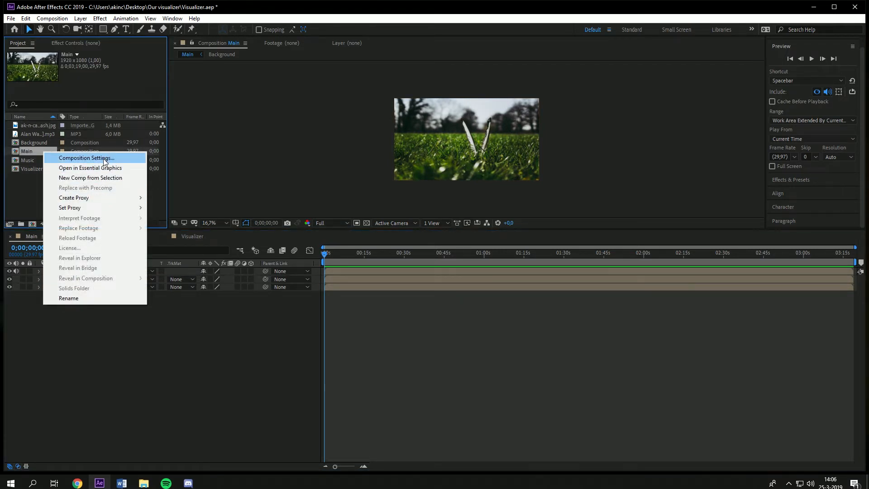
left_click(86, 158)
mouse_move(661, 301)
left_mouse_down()
mouse_move(669, 301)
mouse_move(662, 305)
left_mouse_up()
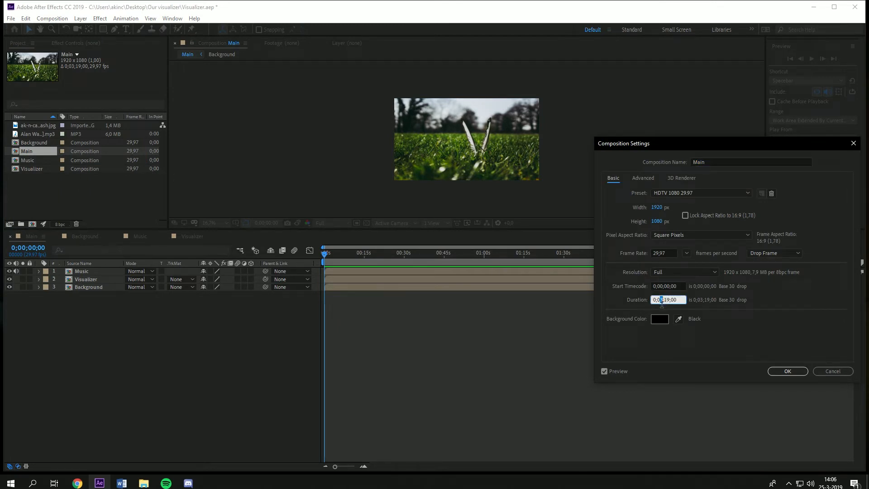
left_click(665, 301)
key("BackSpace")
type("6")
key("ctrl+a")
left_click(786, 371)
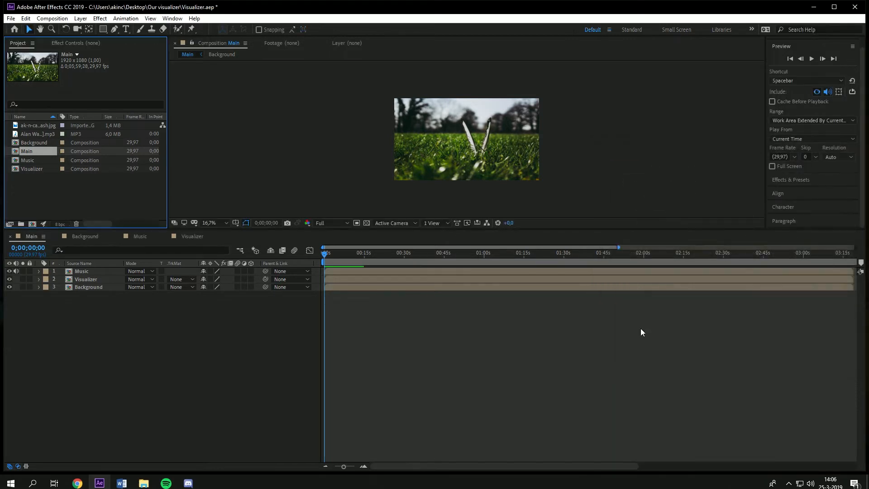
Step: Set the Background composition's duration to 0;06;00;00
left_click(40, 146)
right_click(41, 142)
left_click(45, 145)
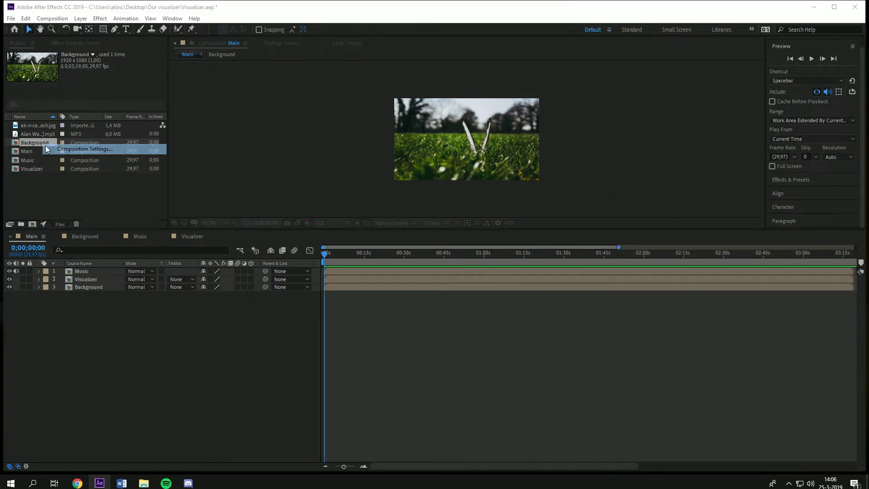
left_click(668, 300)
type("60000")
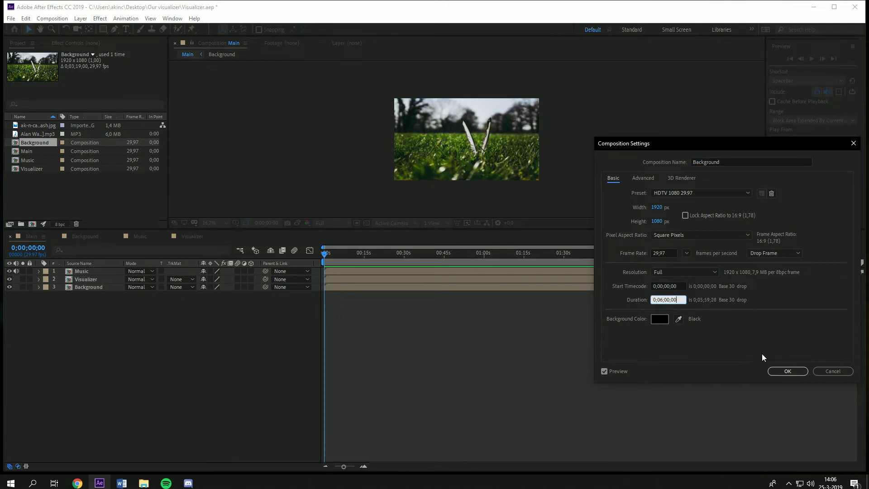
left_click(786, 371)
Step: Set the Music composition's duration to 0;06;00;00
right_click(37, 161)
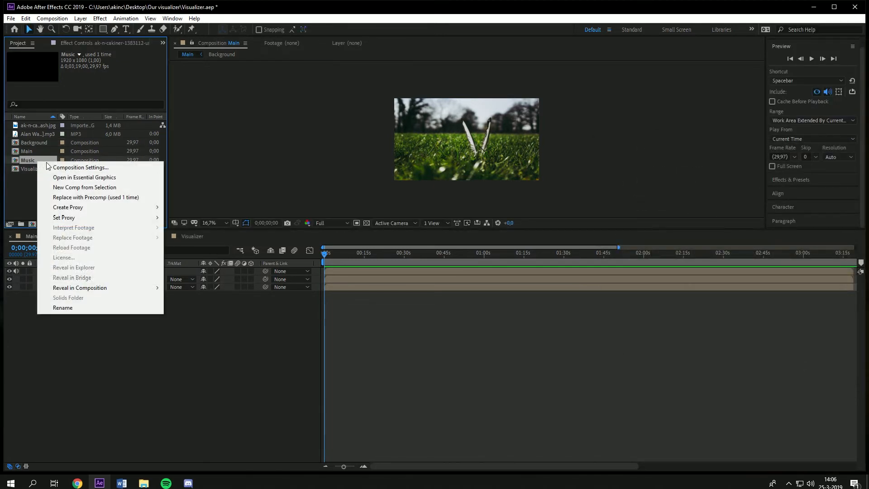
left_click(63, 168)
left_click(668, 300)
type("60000")
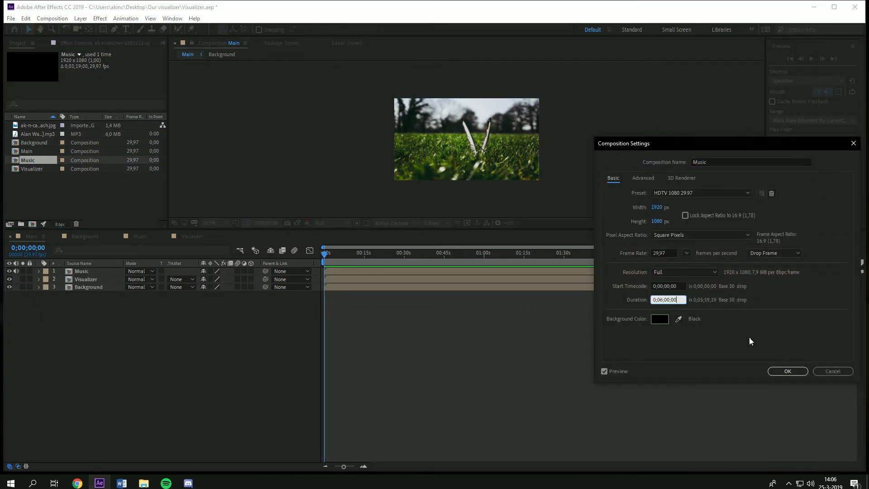
left_click(786, 370)
Step: Set the Visualizer composition's duration to 0;06;00;00
right_click(38, 169)
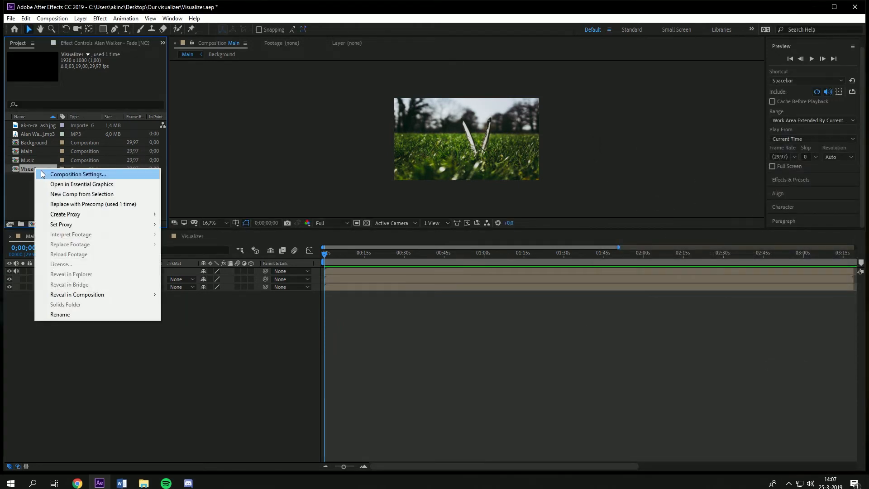
left_click(64, 175)
left_click(668, 299)
type("60000")
left_click(790, 370)
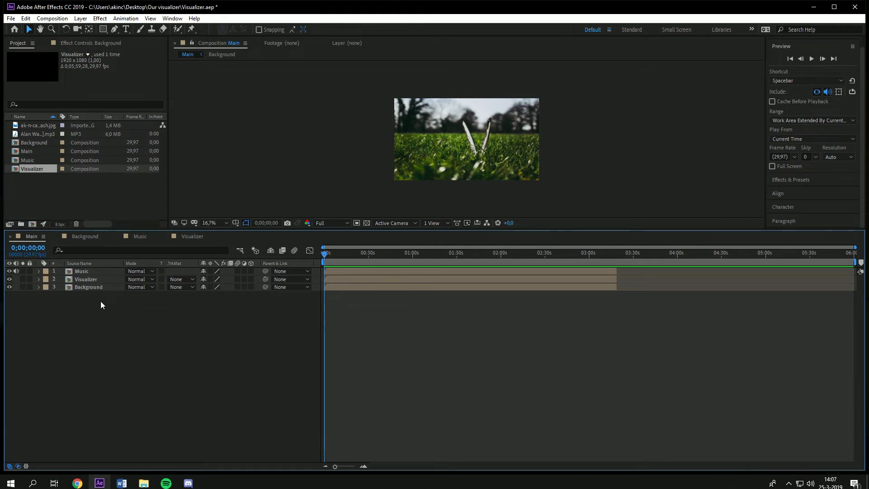
Step: Extend all three layers in Main to the end of the composition
left_click_drag(97, 297, 97, 272)
left_click_drag(617, 272, 853, 310)
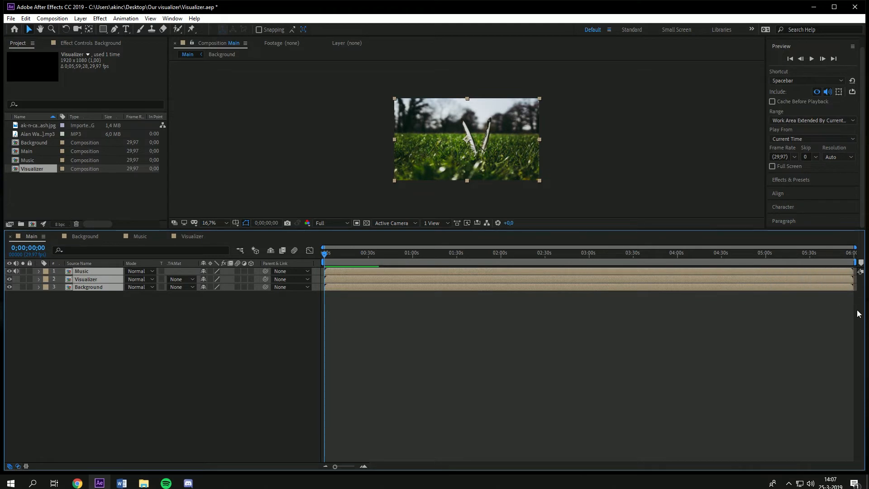
left_click(737, 384)
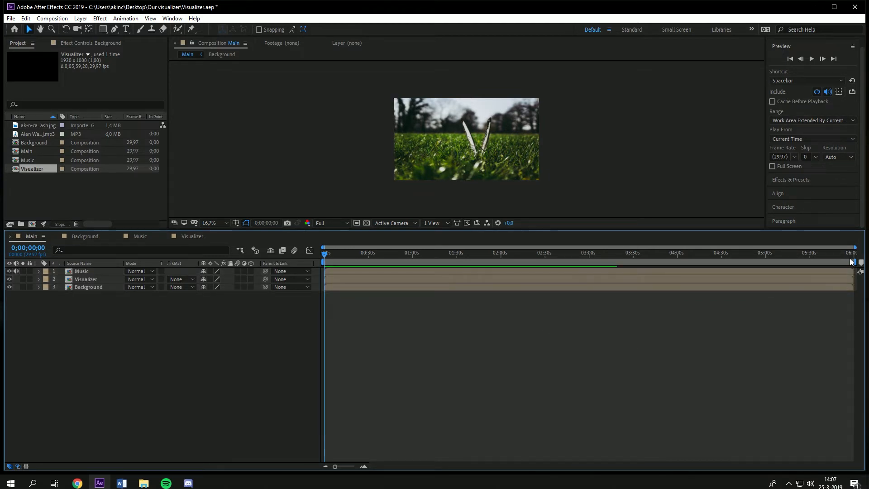
Step: Try to shorten the work area to about the first minute
left_click_drag(855, 247, 402, 318)
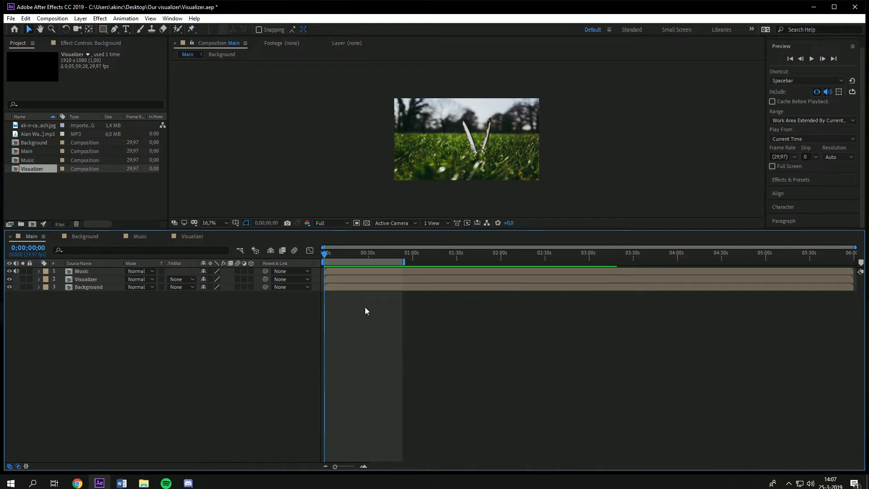
left_click_drag(377, 252, 415, 261)
key("Home")
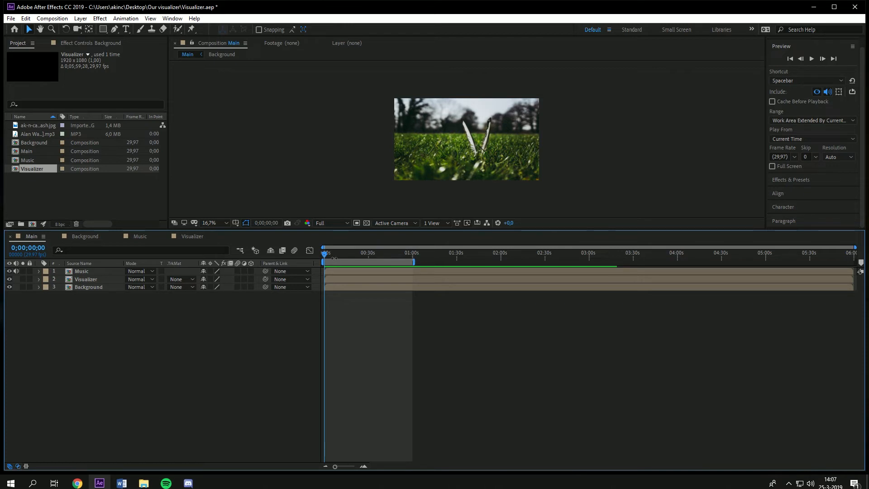
left_click(369, 252)
left_click_drag(374, 246, 218, 298)
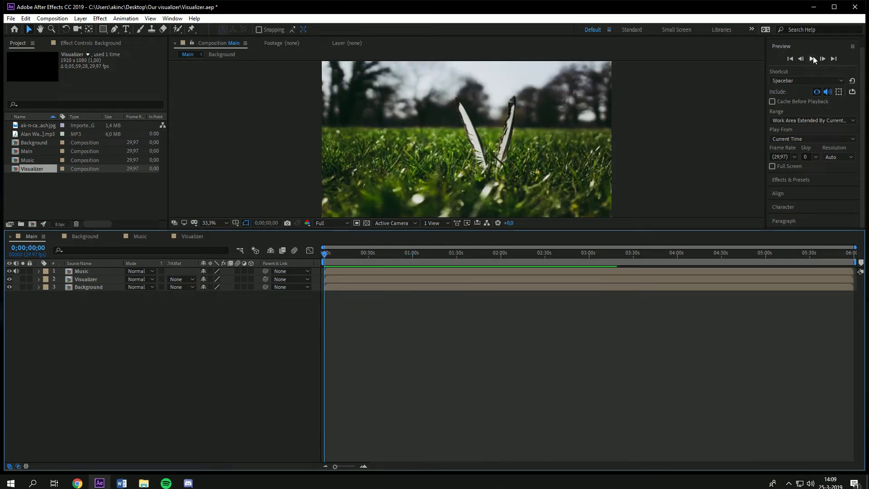
Step: Play back a preview of the Main composition from the start
left_click(811, 59)
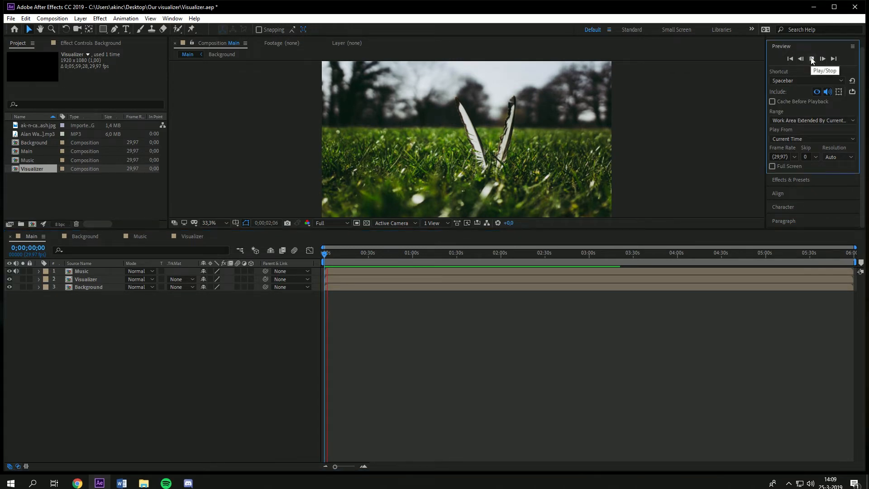
left_click(812, 59)
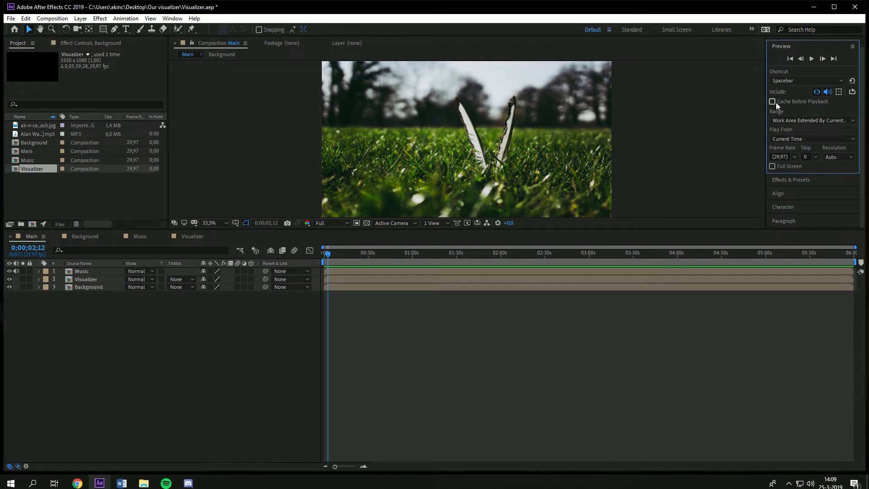
left_click_drag(327, 254, 313, 257)
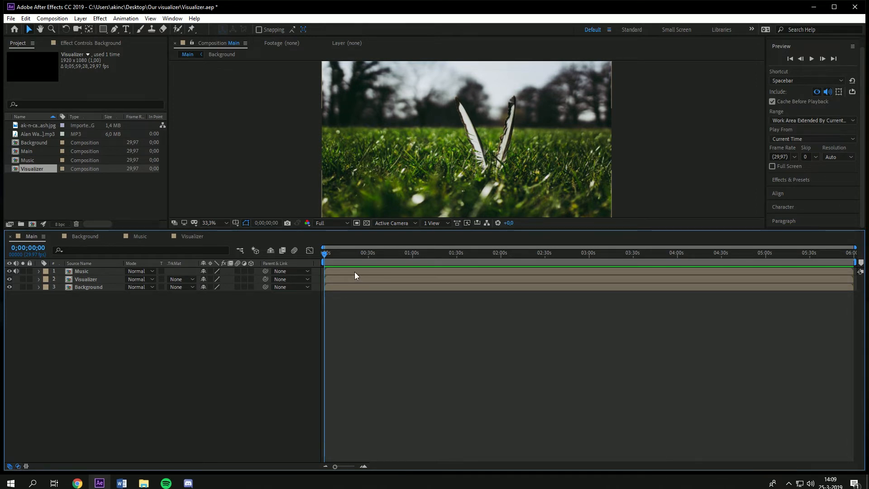
key("space")
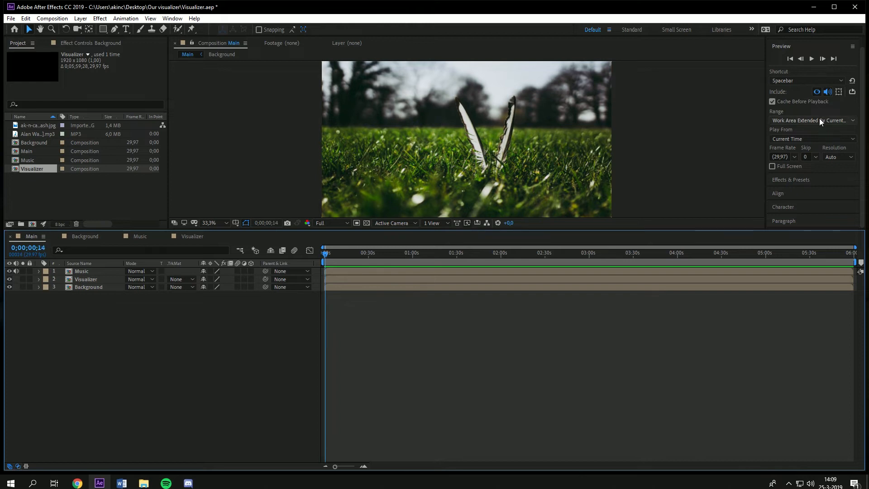
Step: Turn off Cache Before Playback in the Preview settings
left_click(789, 182)
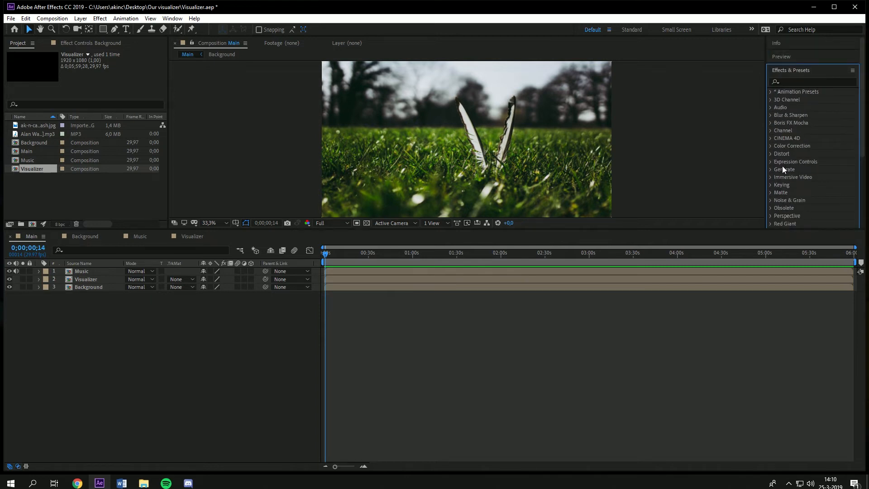
left_click(806, 57)
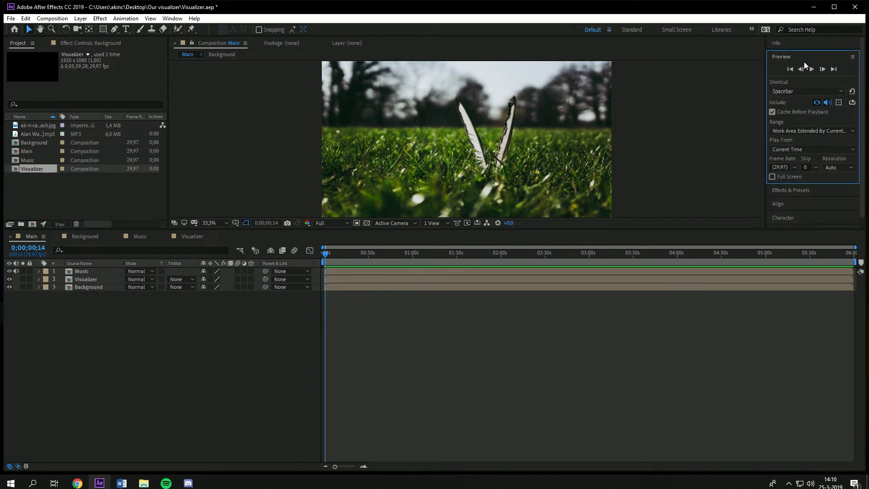
left_click(792, 111)
left_click(117, 295)
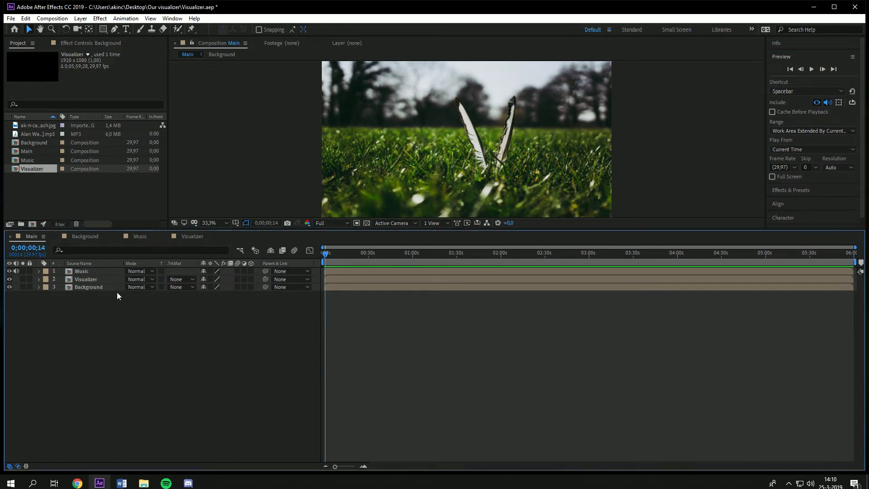
Step: Open the Visualizer composition from its layer in Main
left_click(91, 279)
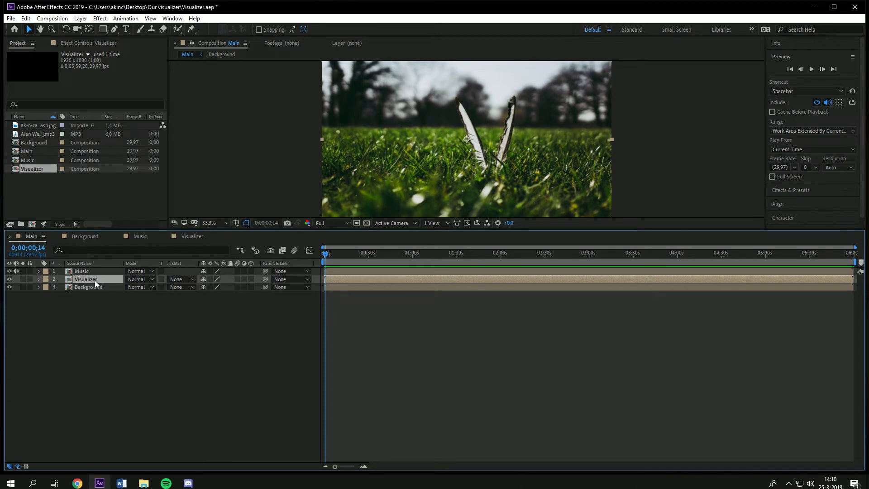
double_click(95, 281)
scroll(406, 150, "up", 1)
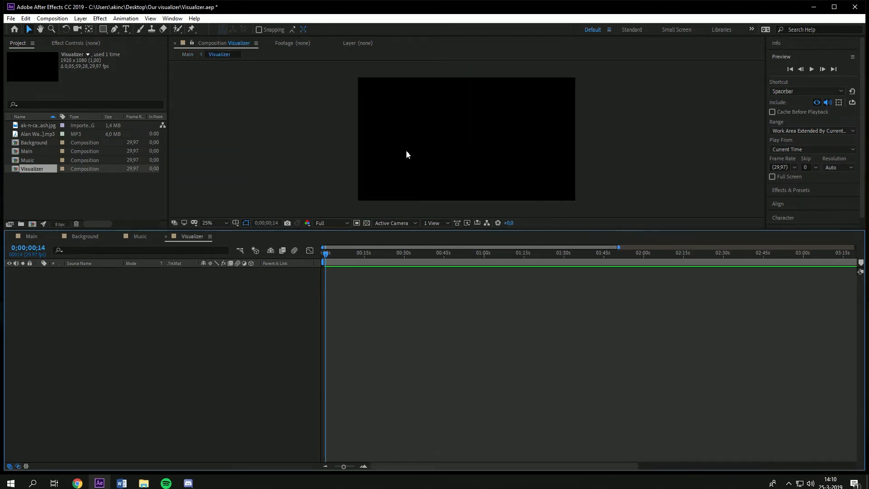
Step: Create a new solid layer named Spectrum1 in the Visualizer composition
right_click(102, 317)
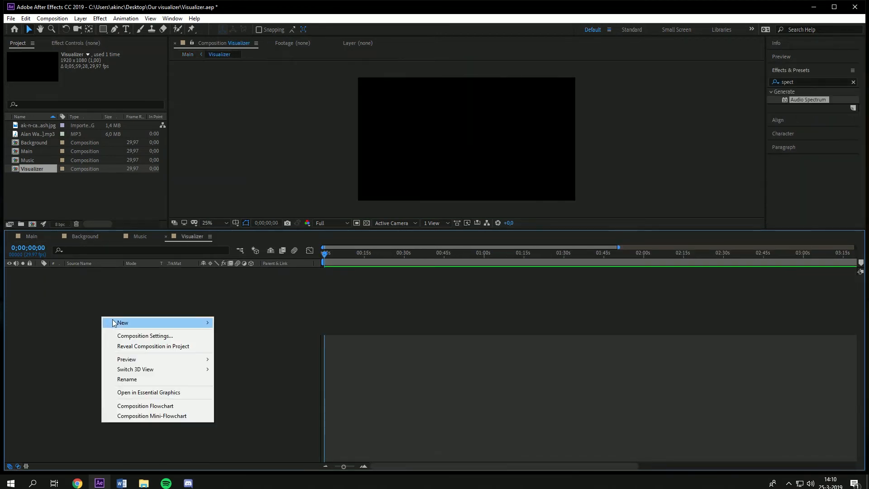
mouse_move(114, 321)
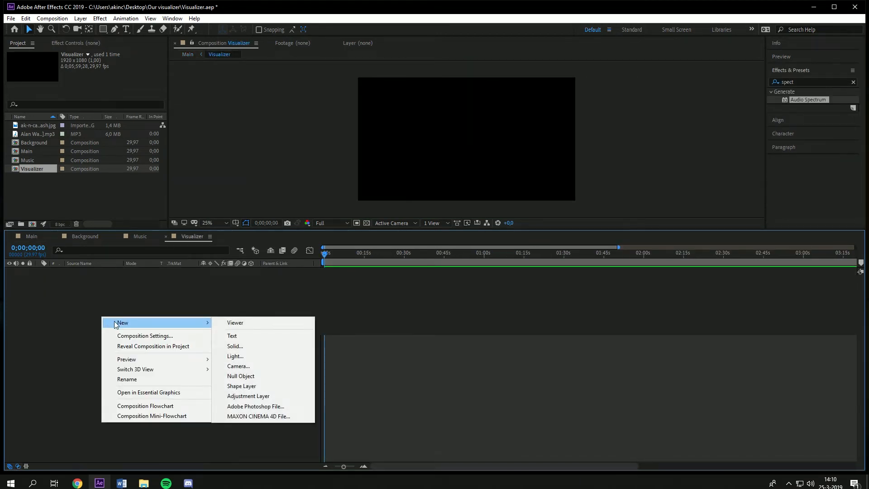
left_click(256, 352)
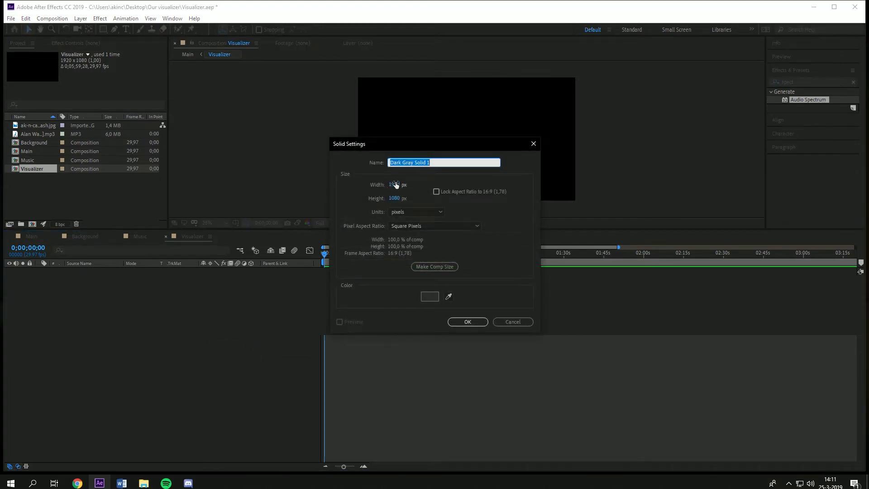
key("BackSpace")
type("SS")
key("BackSpace")
type("pectrum1")
key("Return")
left_click_drag(418, 140, 467, 140)
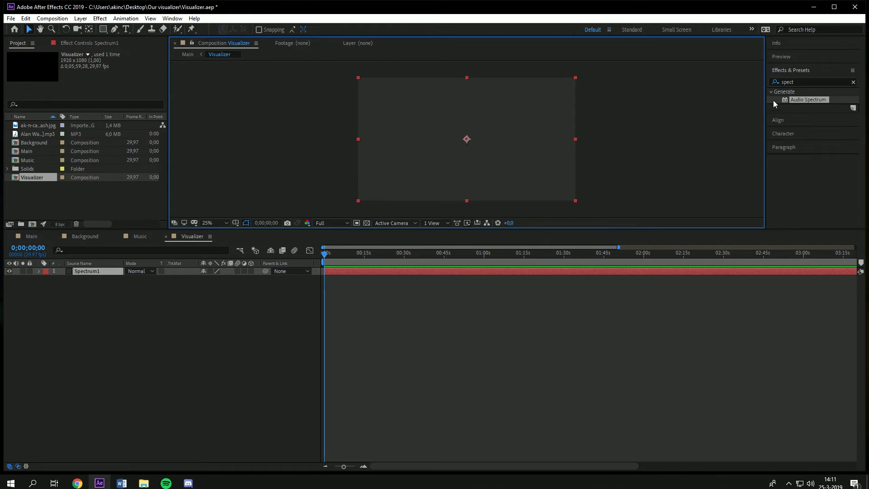
Step: Apply the Audio Spectrum effect to the Spectrum1 solid
left_click_drag(808, 101, 86, 272)
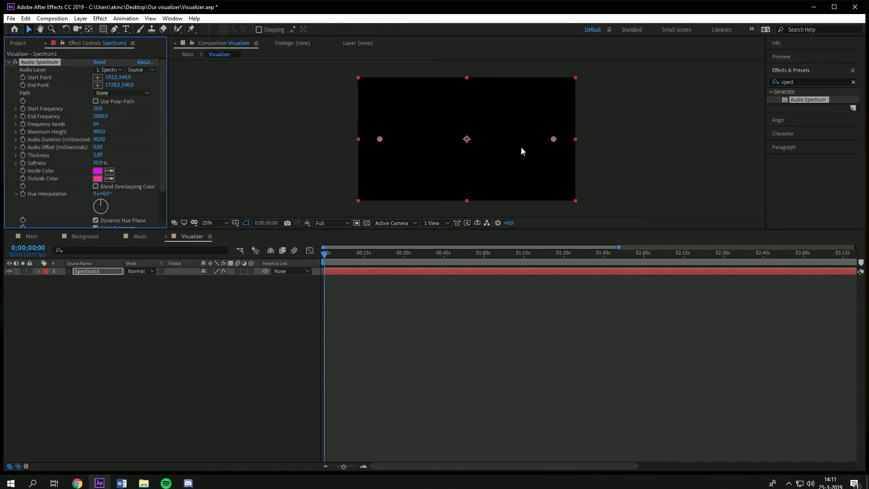
scroll(521, 149, "up", 2)
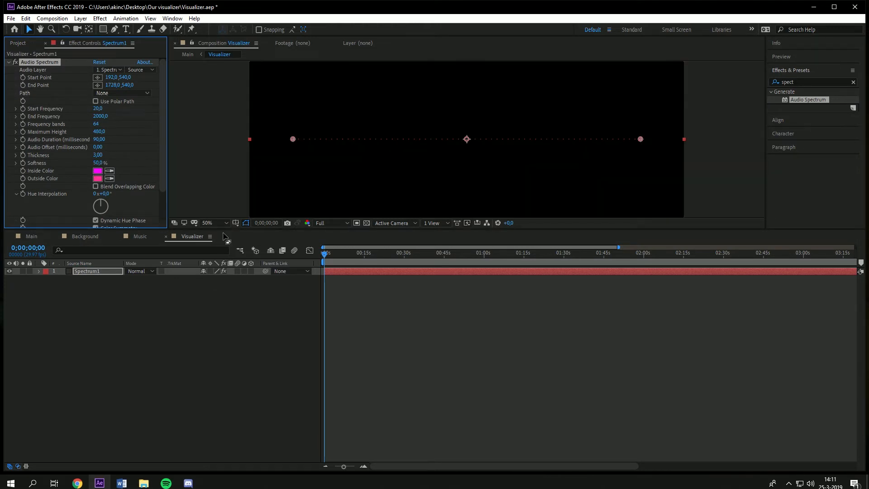
Step: Add the Music composition as a layer in the Visualizer composition
left_click_drag(325, 257, 489, 259)
left_click_drag(489, 258, 772, 258)
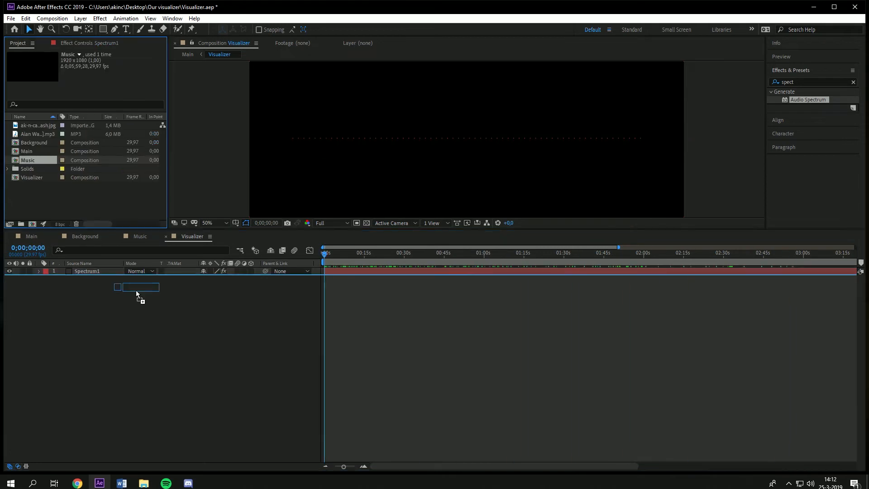
left_click_drag(136, 293, 119, 317)
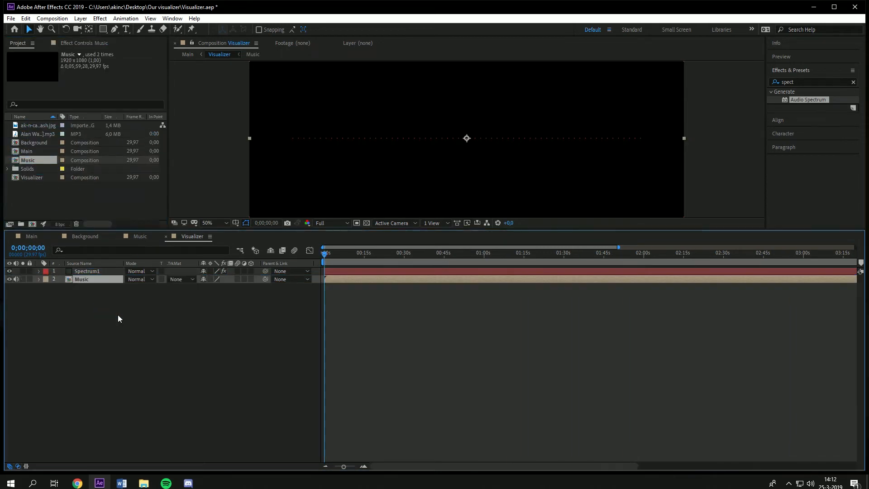
Step: Set the Audio Spectrum's Audio Layer to the Music layer
left_click(70, 44)
left_click(81, 272)
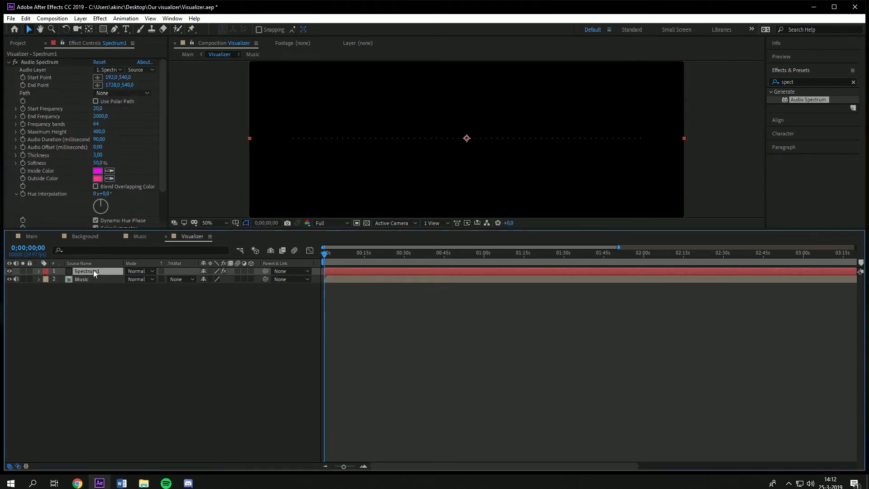
left_click(106, 71)
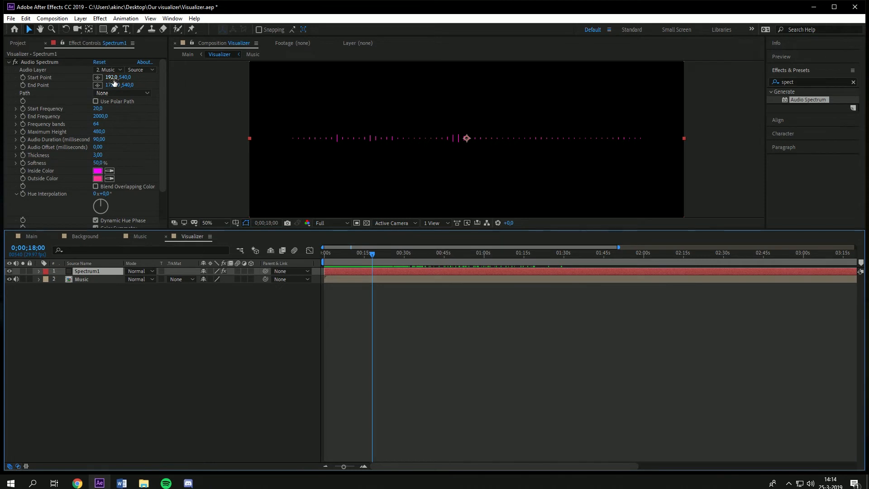
Step: Try adjusting the spectrum's start and end points and its start and end frequencies
left_click_drag(114, 82, 479, 103)
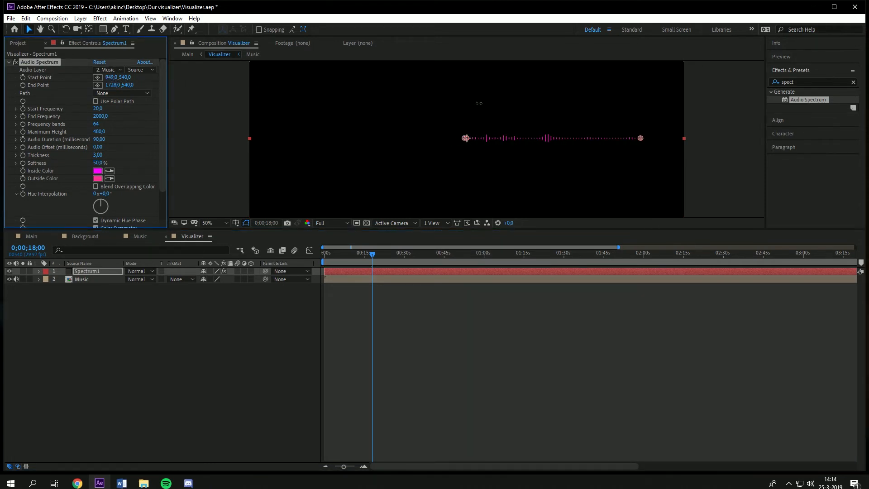
key("ctrl+z")
left_click_drag(126, 77, 519, 68)
key("ctrl+z")
left_click(121, 89)
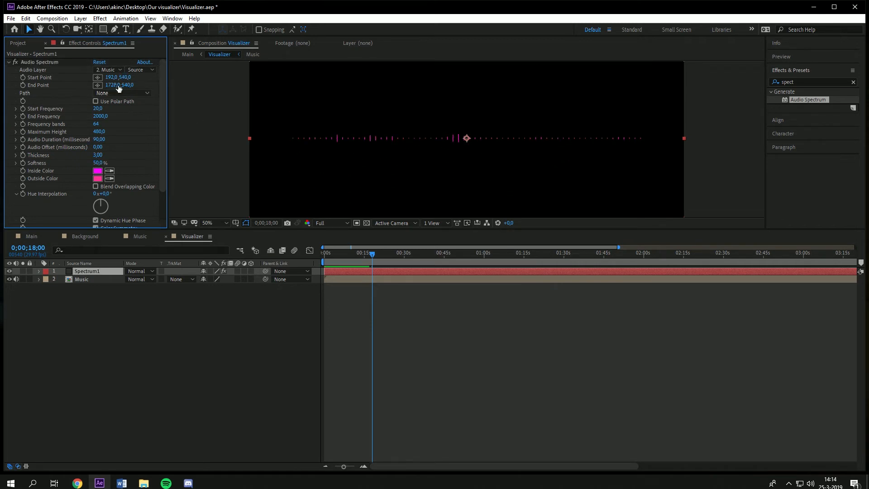
left_click_drag(110, 77, 58, 103)
key("ctrl+z")
left_click(115, 89)
left_click_drag(125, 77, 393, 106)
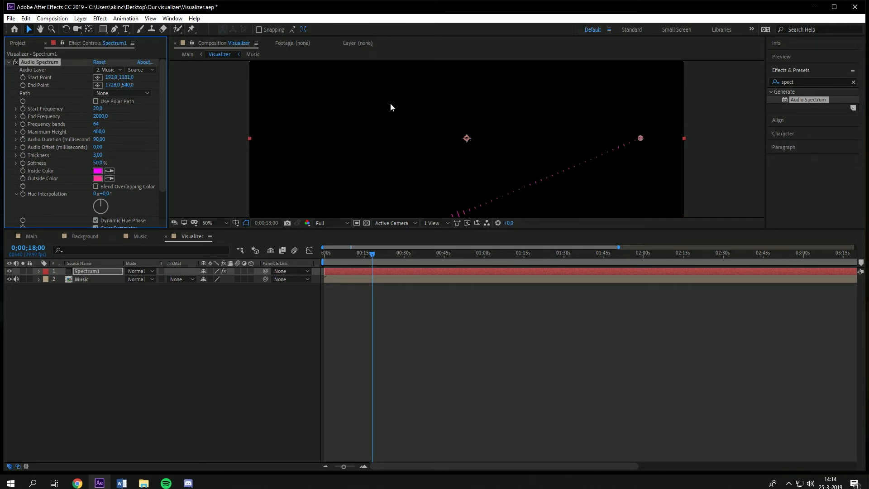
key("ctrl+z")
left_click_drag(112, 86, 306, 88)
key("ctrl+z")
left_click(145, 104)
left_click_drag(127, 86, 119, 112)
key("ctrl+z")
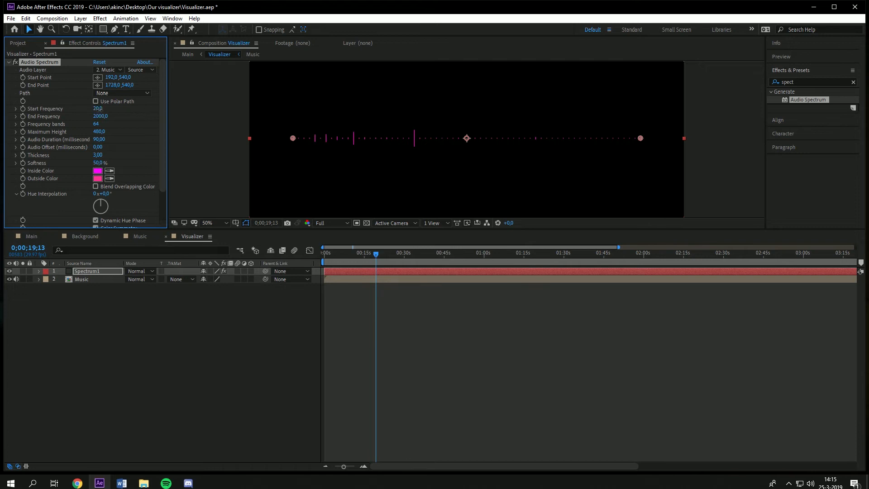
left_click_drag(98, 110, 105, 109)
left_click_drag(375, 255, 513, 261)
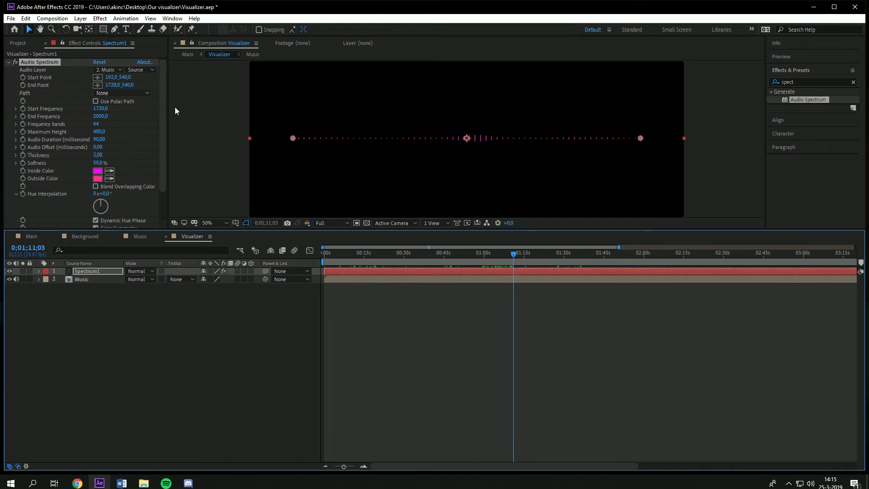
key("ctrl+z")
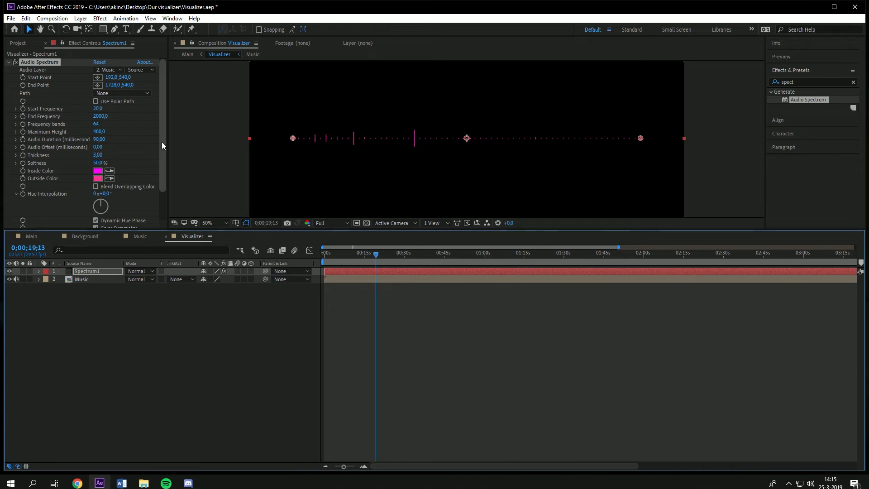
left_click_drag(98, 117, 105, 123)
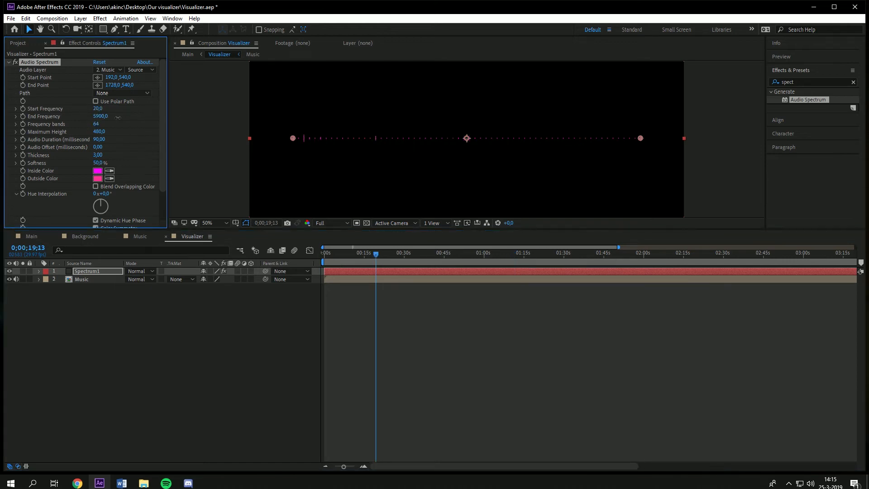
left_click(101, 116)
type("20")
key("Return")
left_click_drag(377, 255, 344, 255)
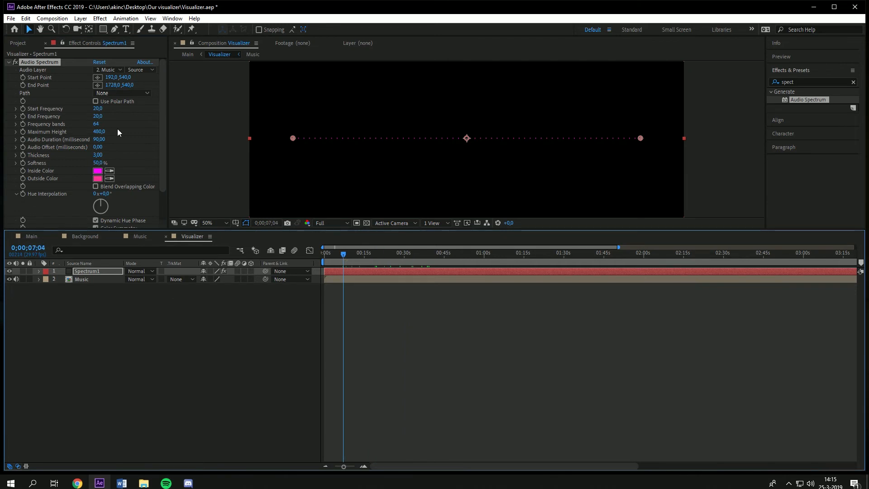
left_click(98, 115)
type("200")
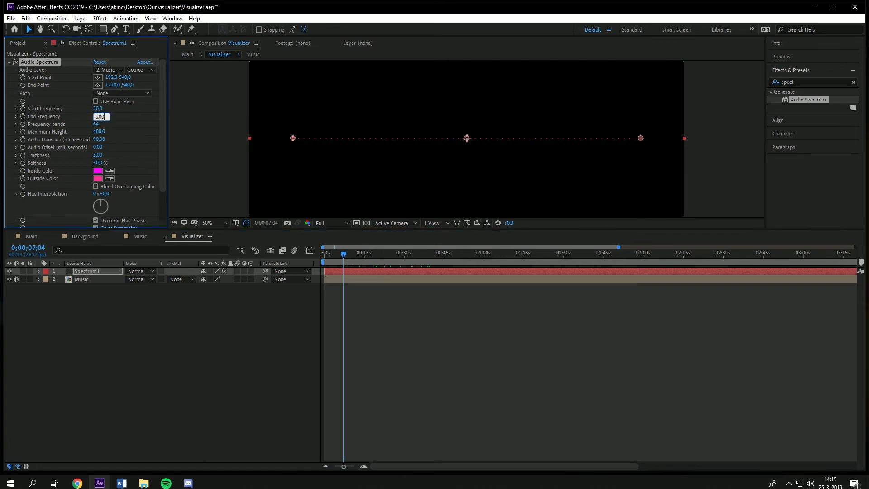
type("0")
key("Return")
left_click_drag(640, 141, 616, 141)
key("ctrl+z")
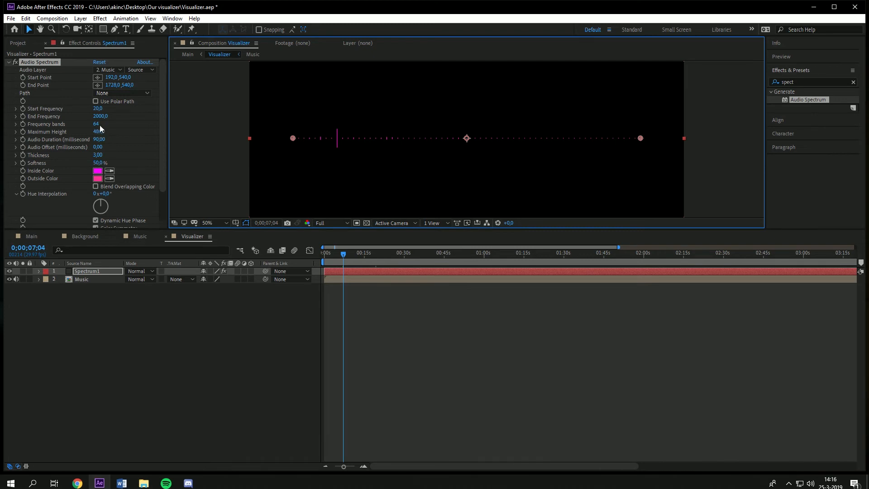
Step: Set the Audio Spectrum's Frequency bands to 1605 and preview the result
left_click_drag(95, 126, 722, 134)
key("space")
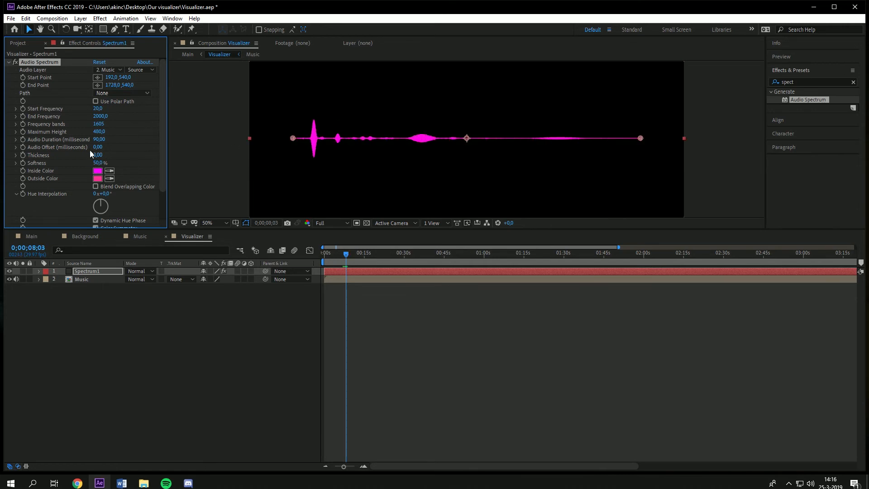
Step: Try setting Frequency bands to 1 and previewing it
left_click(99, 131)
left_click(101, 124)
type("1")
key("Return")
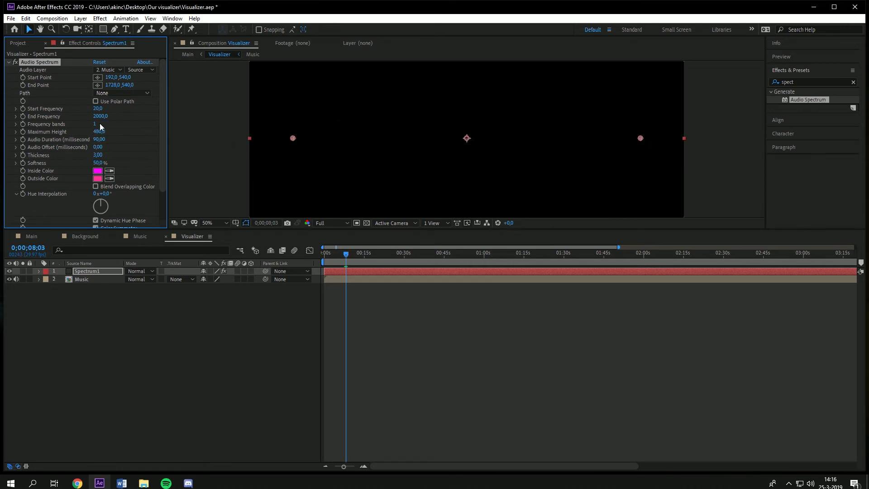
left_click(296, 199)
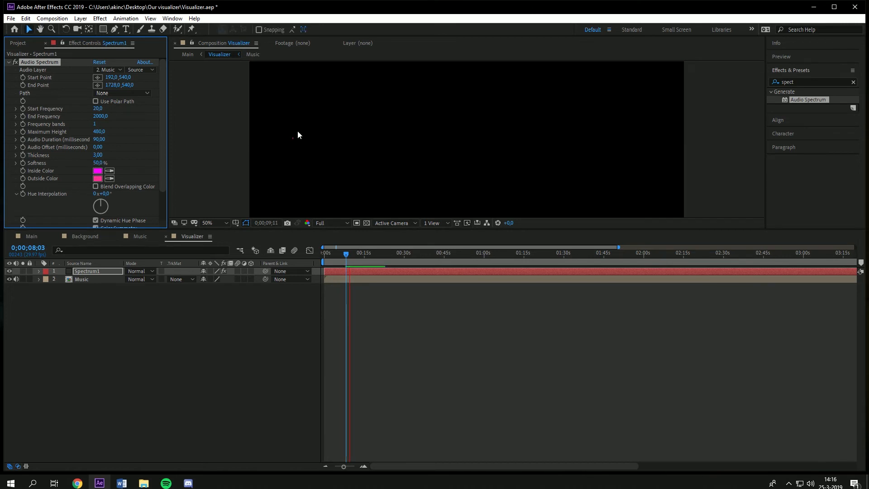
key("space")
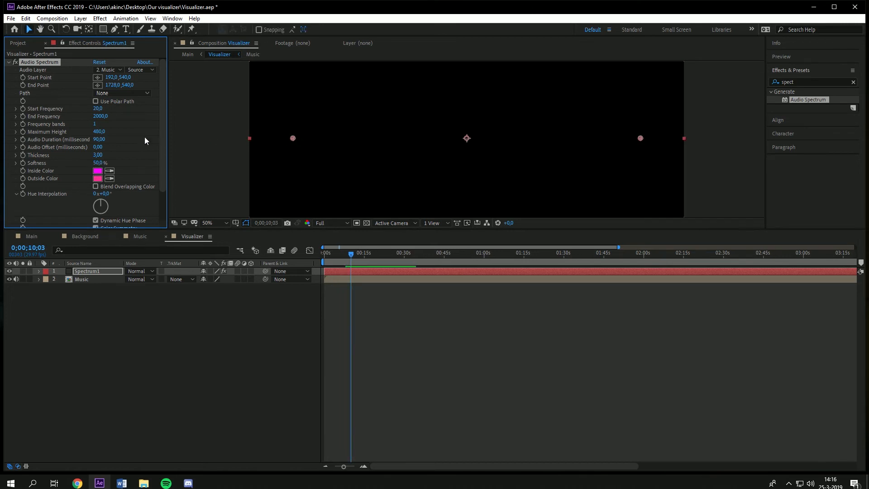
left_click(95, 126)
left_click(126, 124)
left_click(95, 126)
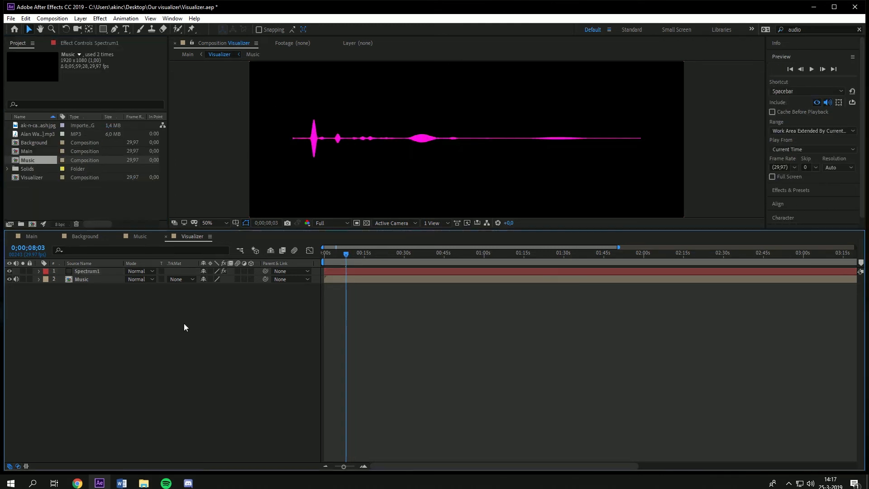
Step: Set the Music layer's Audio Levels to -6 dB
left_click(39, 279)
left_click(46, 295)
left_click(205, 303)
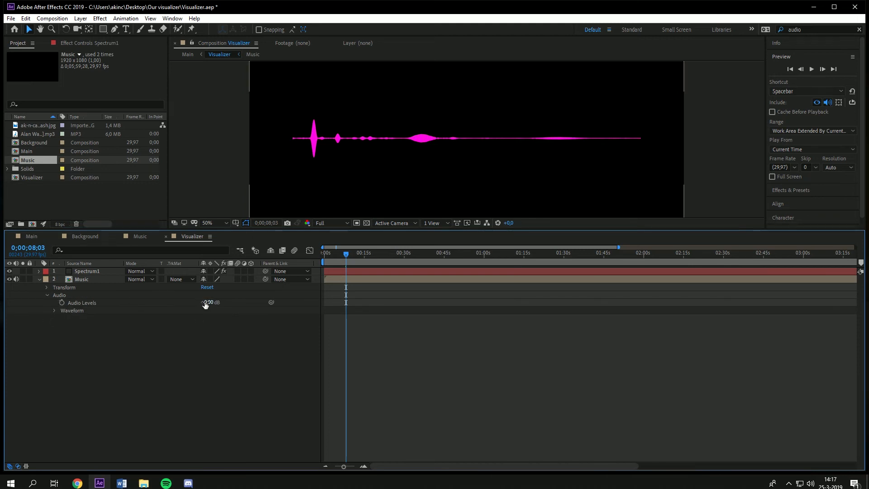
type("-1")
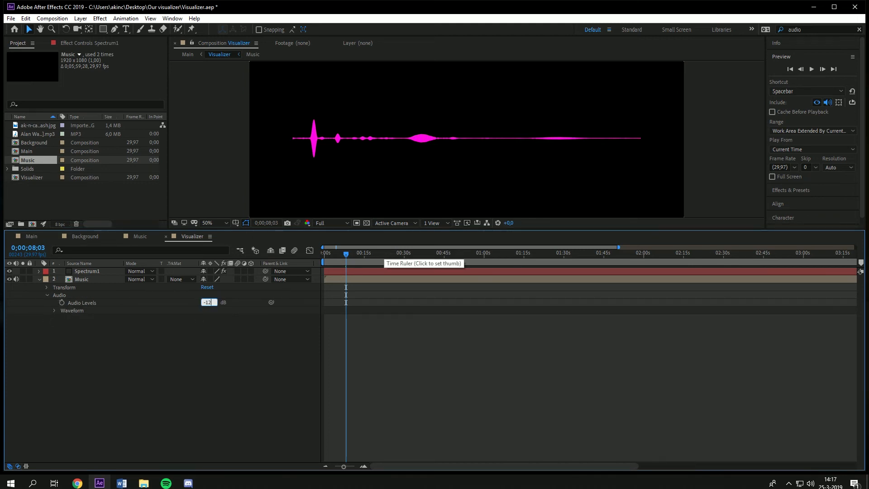
key("BackSpace")
type("6")
key("Return")
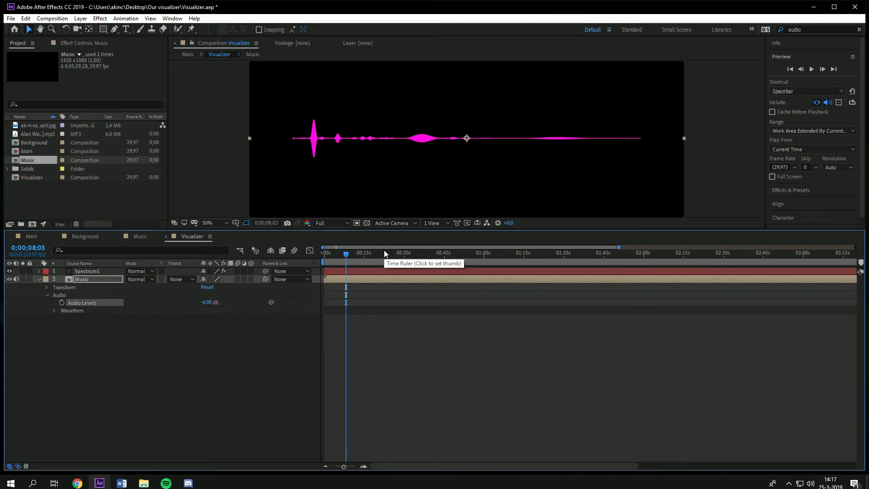
Step: Set the Audio Spectrum's Maximum Height to 1020
left_click(39, 279)
left_click(63, 323)
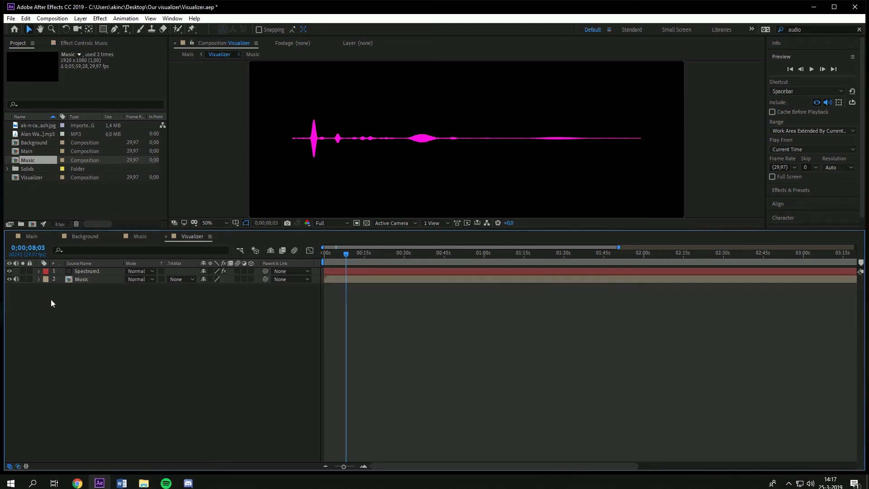
left_click(108, 269)
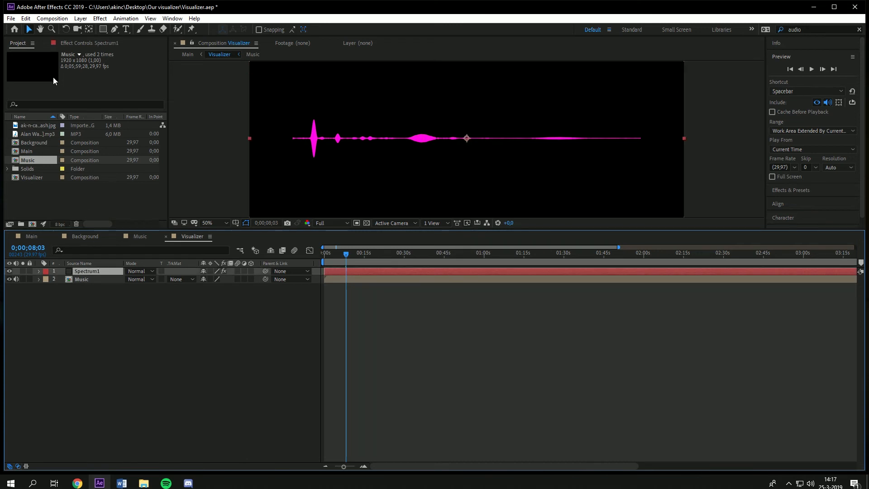
left_click(99, 40)
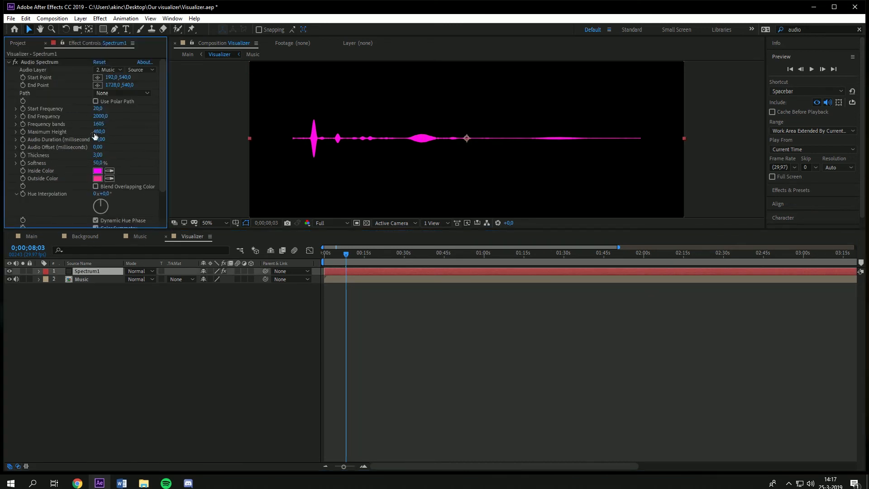
left_click_drag(101, 131, 133, 143)
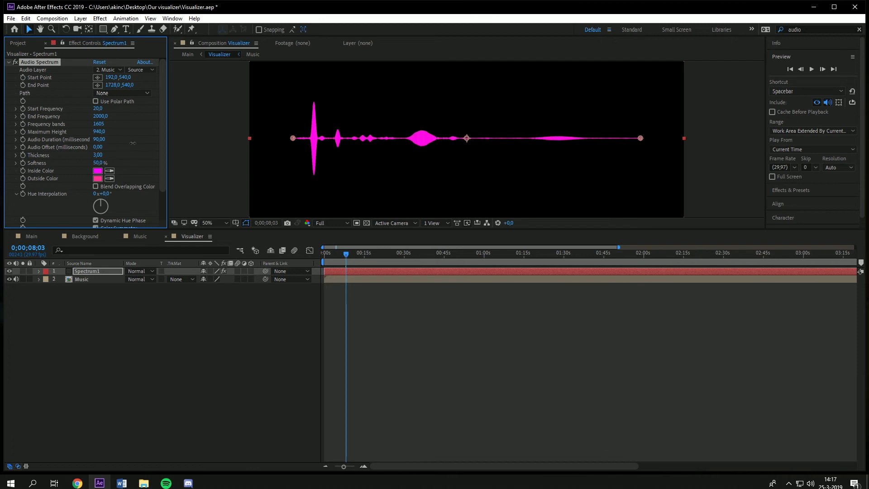
key("ctrl+z")
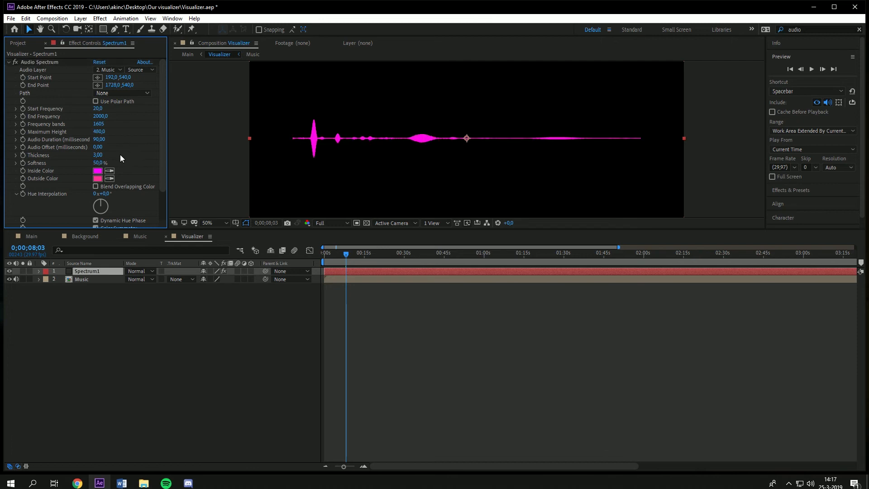
type("680")
key("Return")
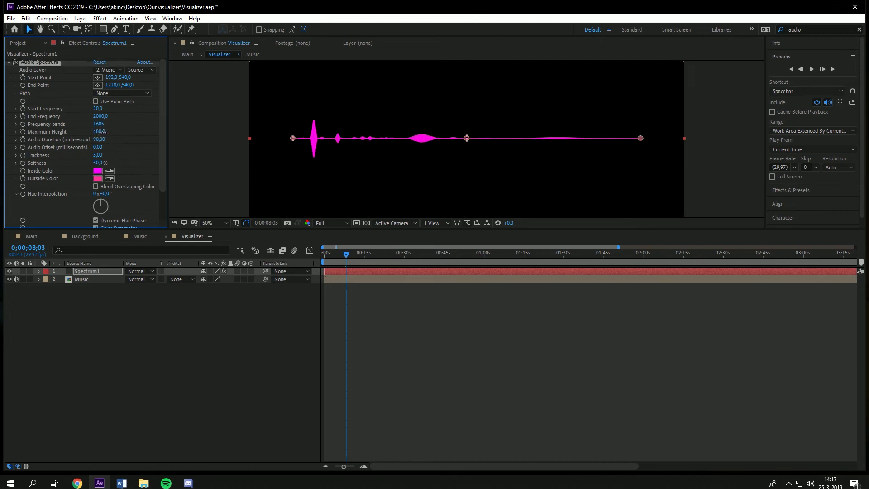
left_click_drag(111, 131, 123, 133)
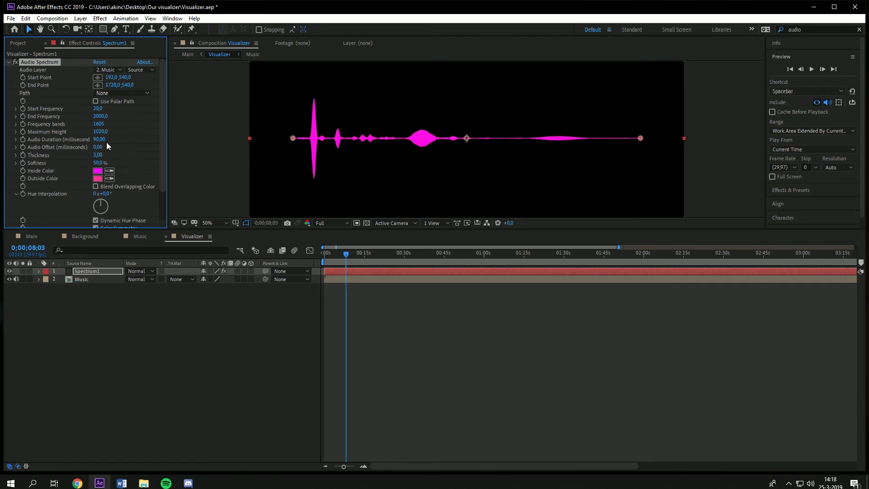
Step: Set Audio Duration to 40, Audio Offset to 1880 and Thickness to 41.40 on the Audio Spectrum
left_click_drag(105, 140, 187, 148)
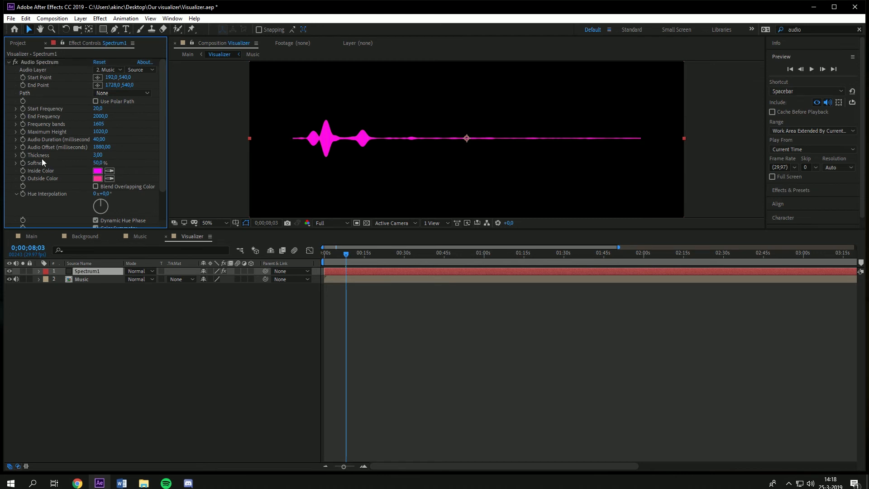
left_click_drag(97, 155, 204, 163)
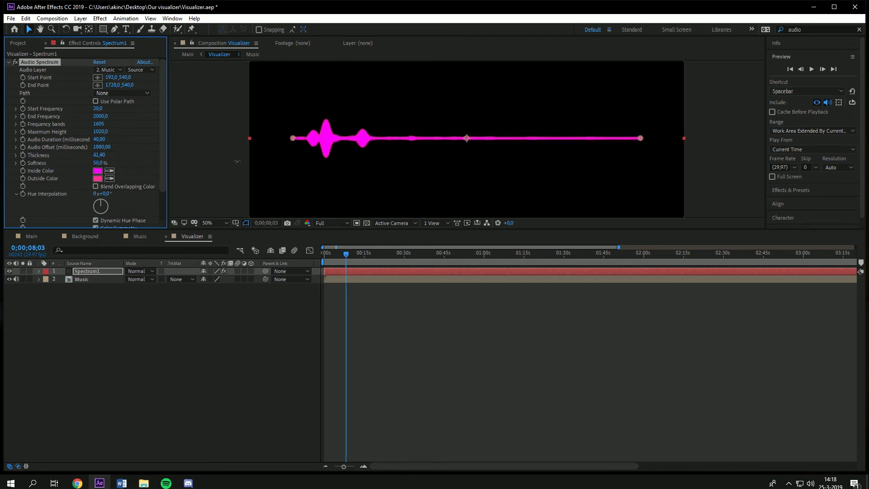
Step: Set the Audio Spectrum's Thickness to 6 and its Softness to 0%
left_click(100, 155)
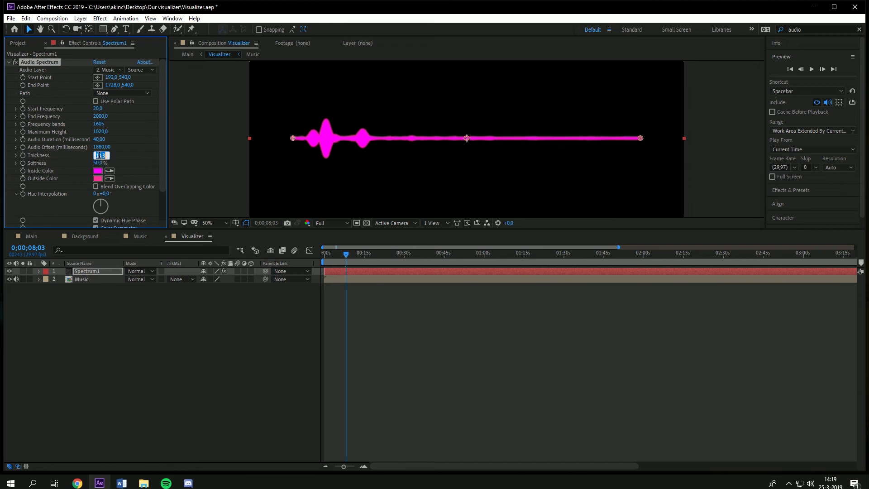
type("6")
key("Return")
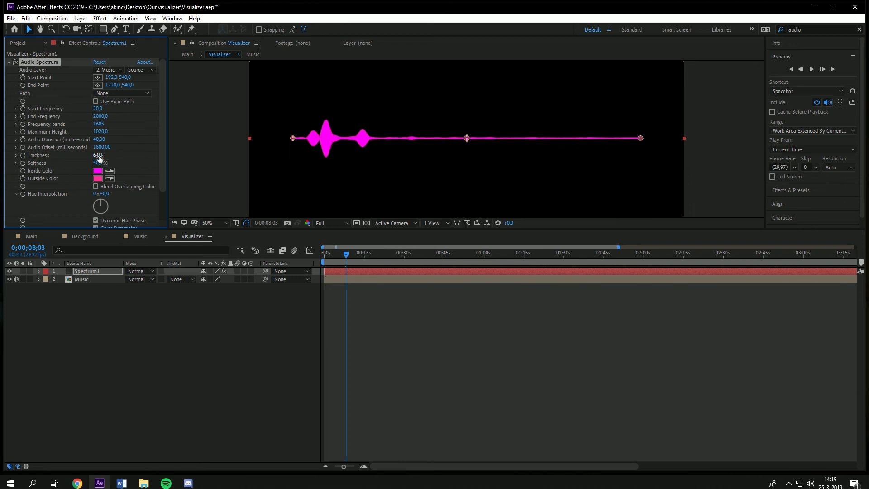
left_click_drag(98, 164, 72, 170)
Step: Set the Audio Spectrum's Inside Color to white (FFFFFF)
left_click(98, 171)
mouse_move(383, 233)
left_mouse_down()
mouse_move(403, 252)
mouse_move(392, 216)
mouse_move(453, 189)
mouse_move(451, 292)
mouse_move(452, 179)
left_mouse_up()
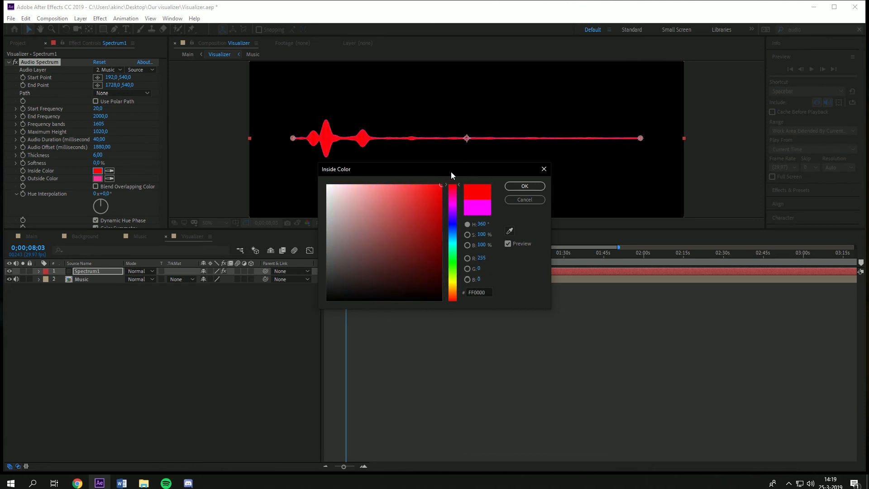
left_click_drag(348, 197, 328, 185)
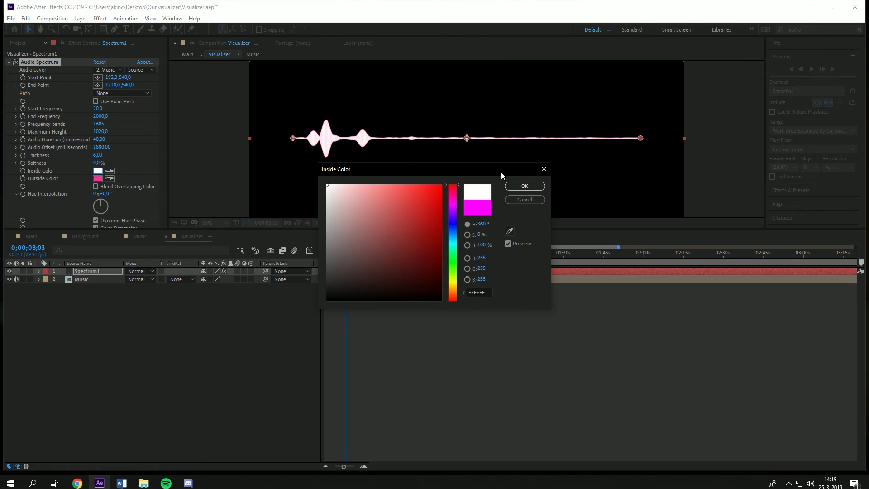
left_click(524, 186)
Step: Set the Audio Spectrum's Outside Color to white as well
scroll(332, 138, "up", 4)
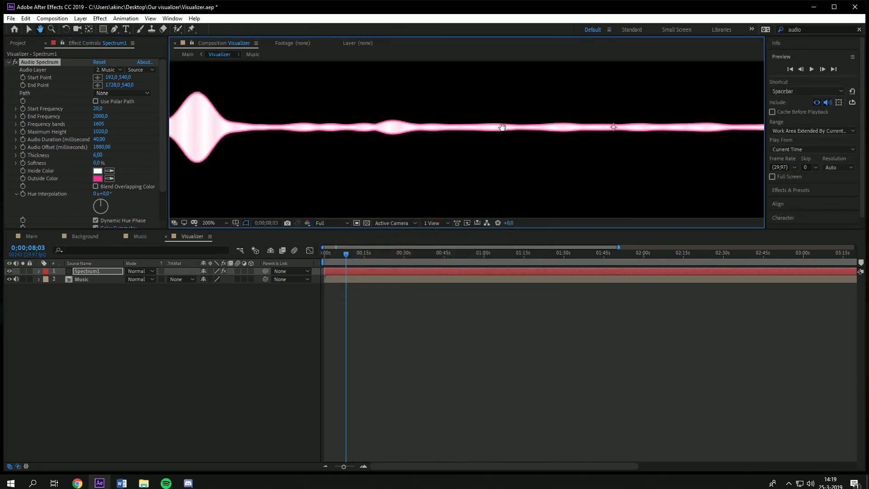
left_click_drag(253, 154, 356, 156)
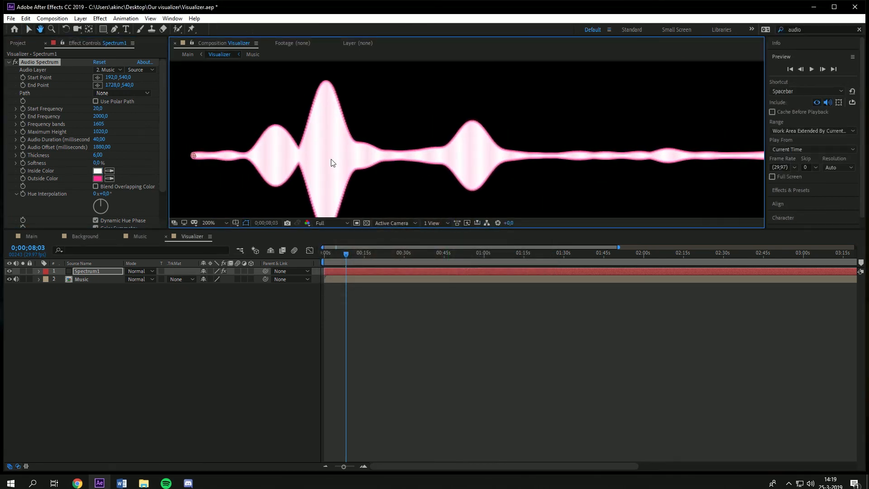
left_click(43, 178)
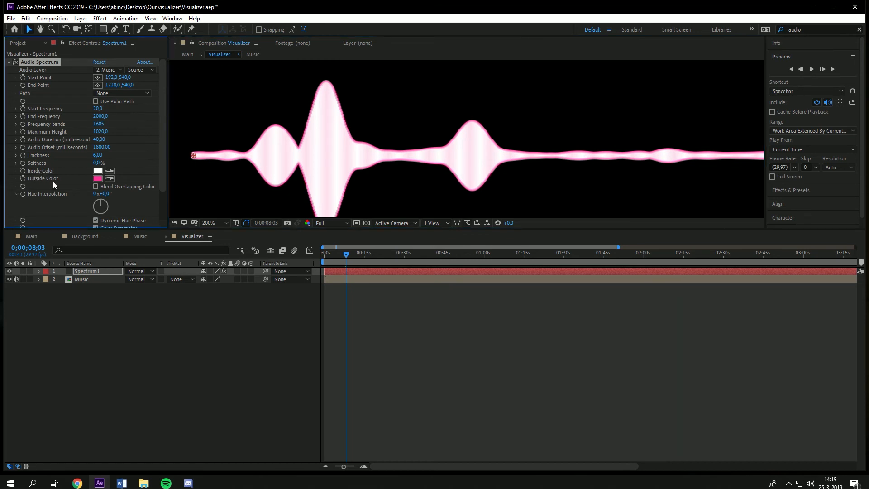
scroll(322, 149, "down", 4)
left_click_drag(442, 130, 333, 111)
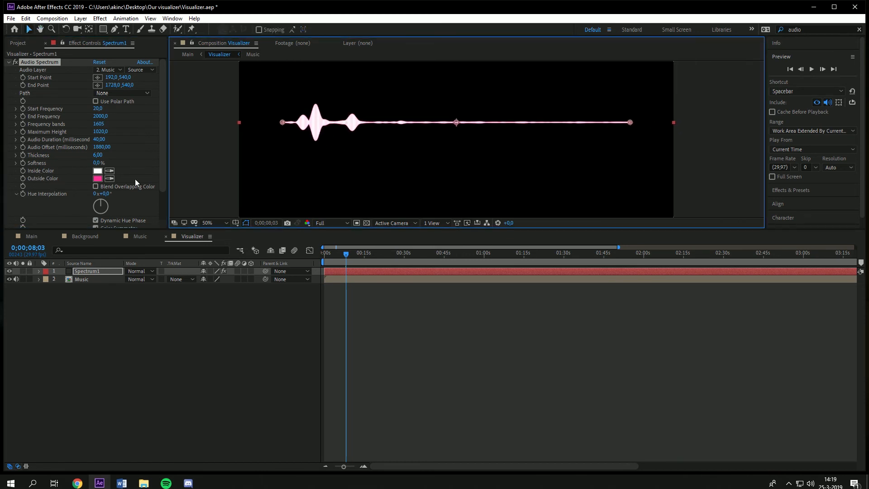
left_click(102, 179)
left_click_drag(364, 198, 325, 183)
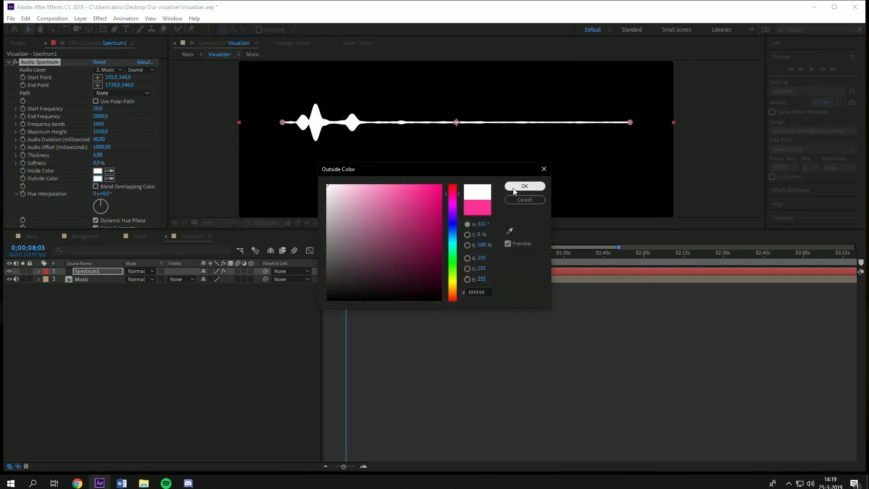
left_click(521, 188)
Step: Preview the Analog lines display option, then switch Display Options back to Digital
scroll(297, 121, "up", 2)
scroll(297, 120, "down", 1)
left_click_drag(345, 120, 398, 130)
scroll(464, 129, "down", 1)
scroll(104, 201, "down", 2)
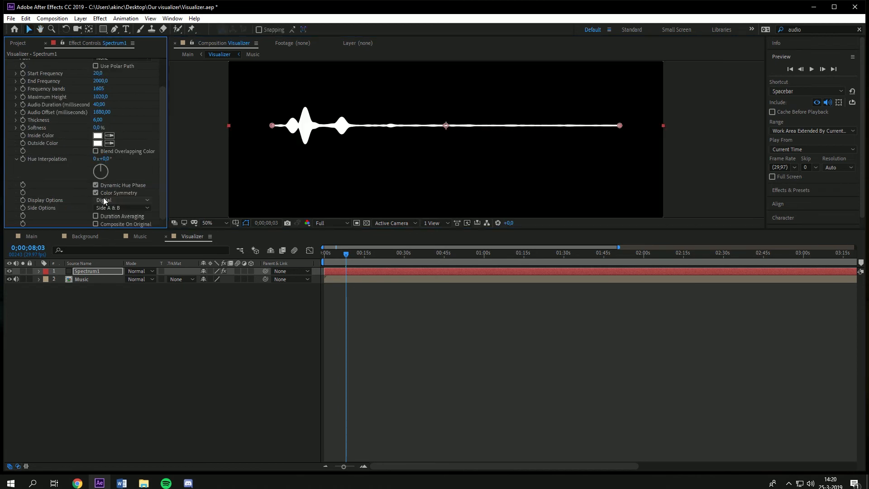
left_click(118, 202)
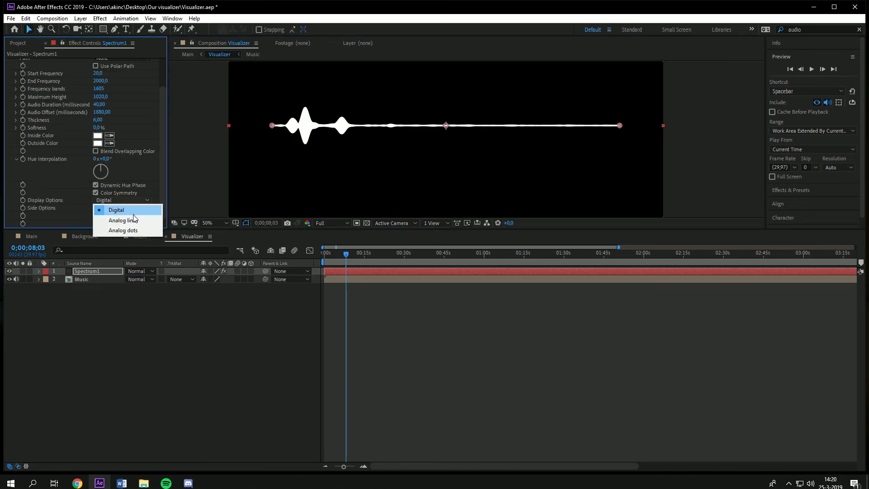
left_click(135, 220)
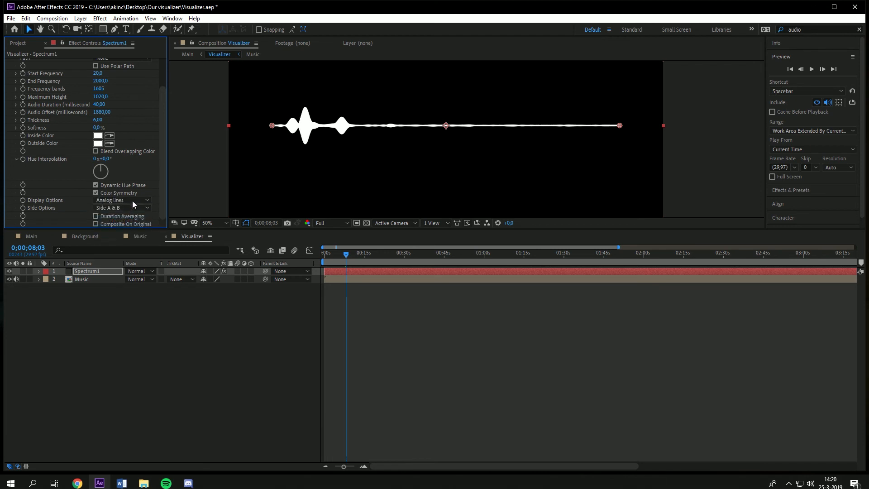
left_click(131, 203)
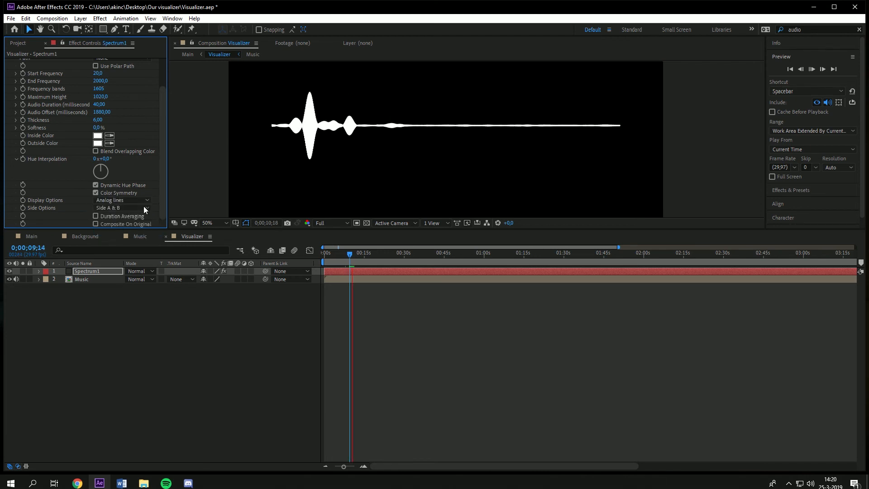
key("space")
left_click(144, 202)
left_click(134, 209)
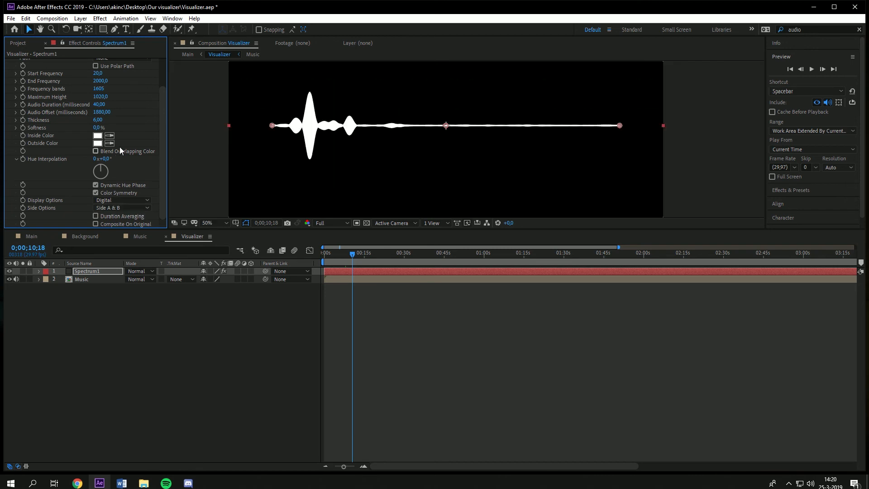
Step: Set the Audio Spectrum's Frequency bands to 64
left_click(99, 89)
type("64")
key("Return")
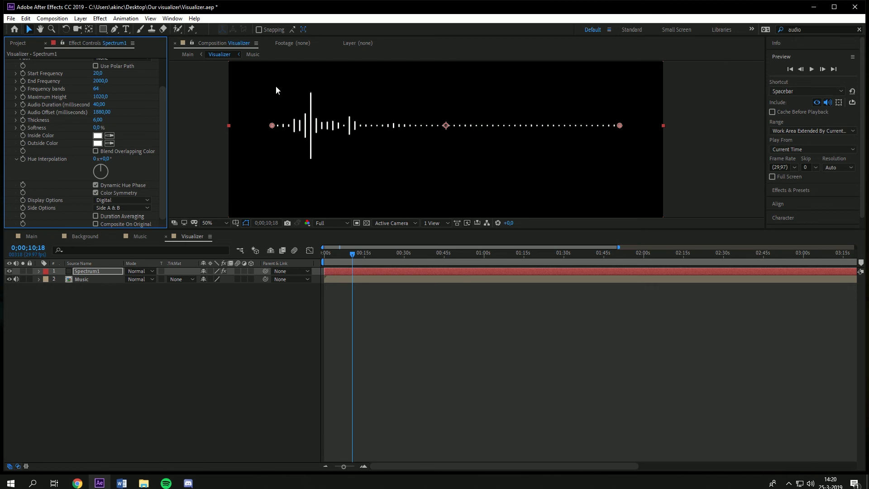
Step: Preview the Analog lines and Analog dots display options, then return Display Options to Digital
left_click(134, 201)
left_click(123, 221)
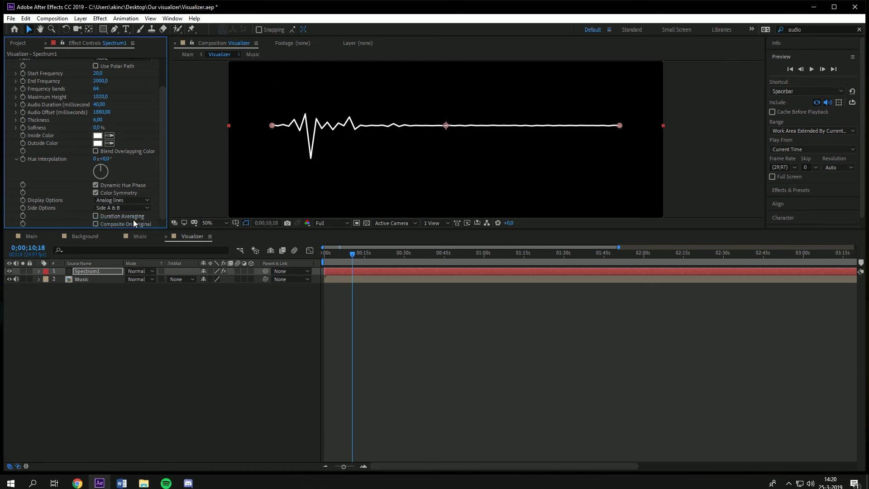
key("space")
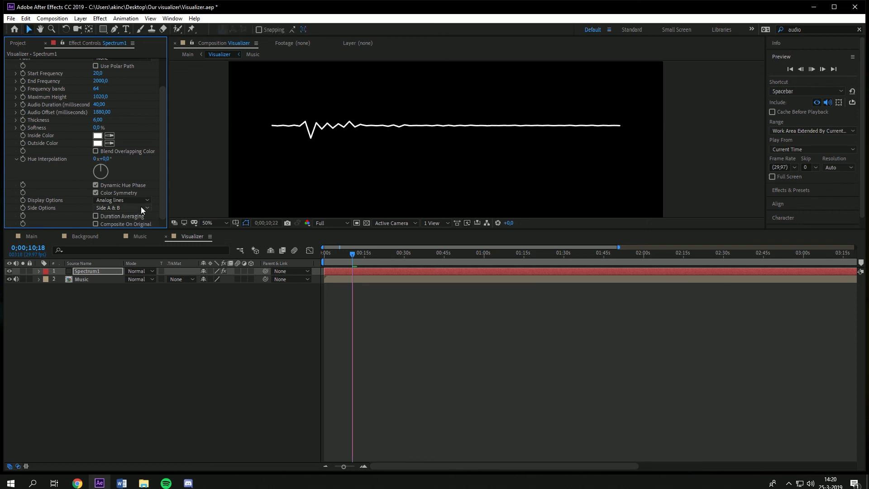
left_click(136, 200)
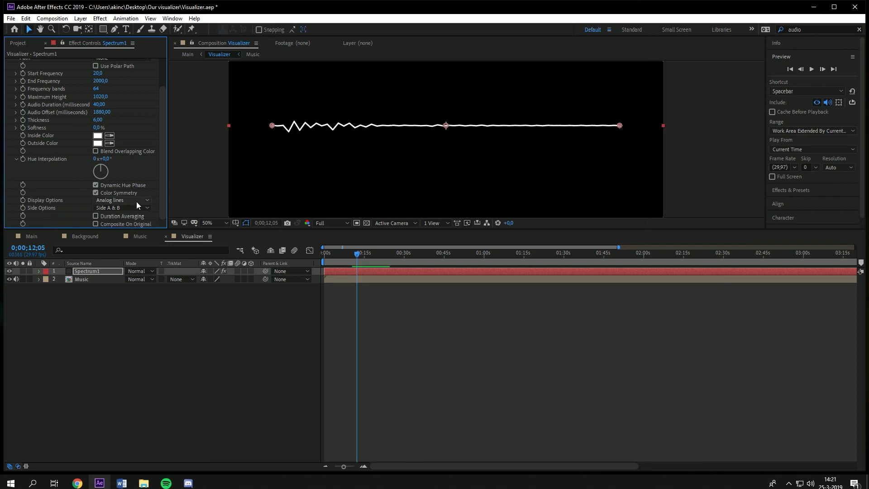
left_click(136, 199)
left_click(134, 231)
key("space")
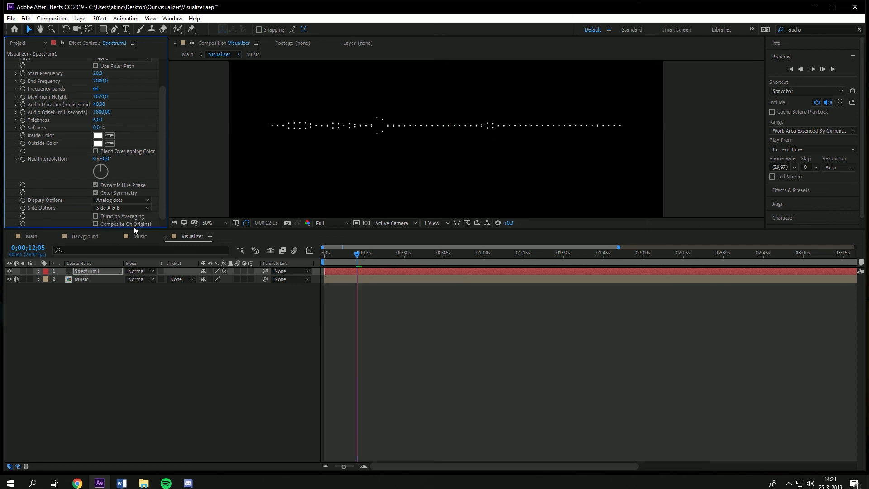
left_click(136, 200)
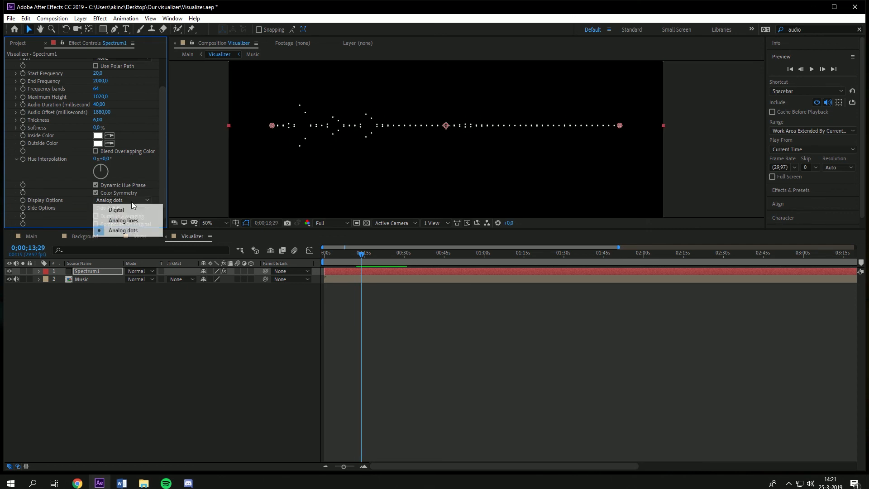
left_click(136, 216)
Step: Raise Frequency bands to 2647, compare the Side A and Side B side options, and keep Side A & B
left_click_drag(98, 90, 172, 91)
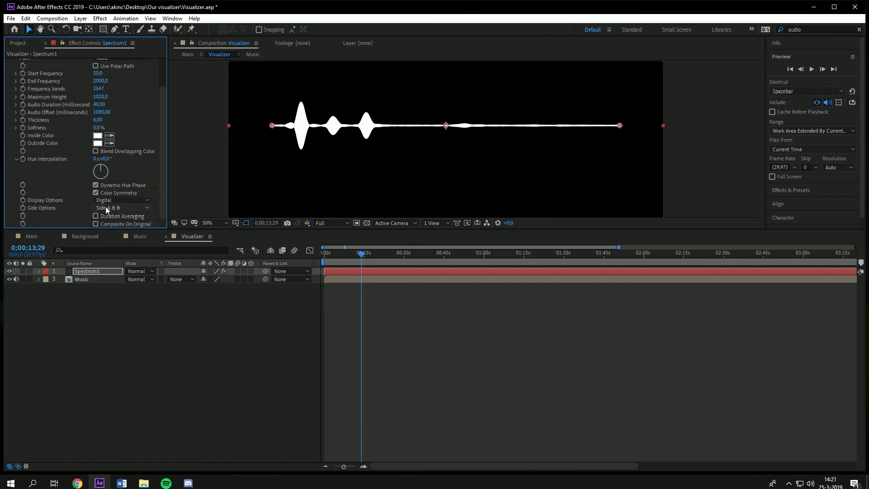
left_click(131, 208)
left_click(136, 218)
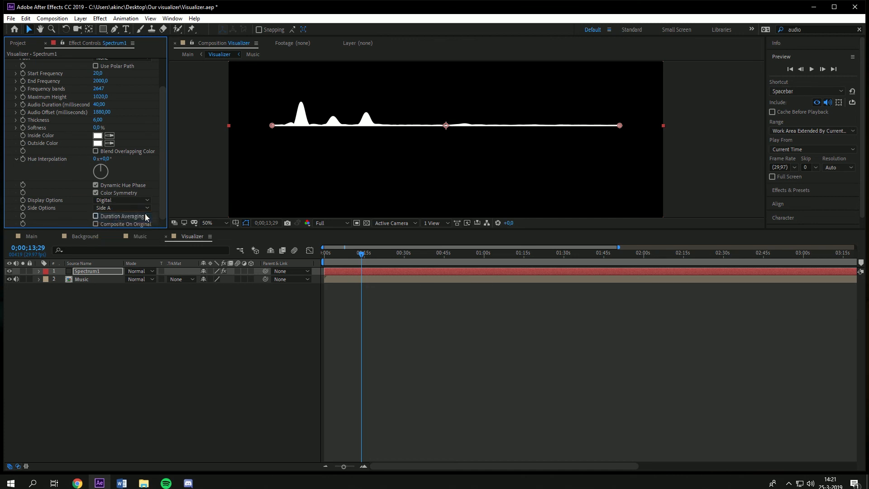
left_click(134, 210)
left_click(133, 227)
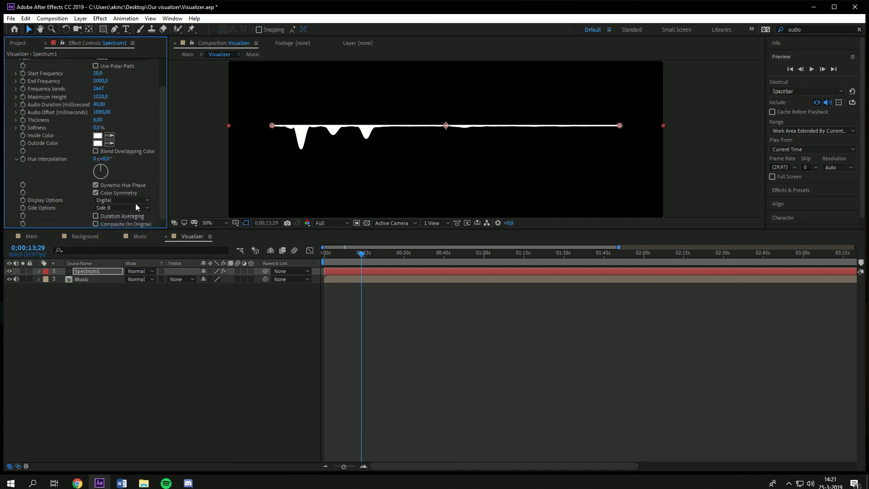
left_click(134, 208)
left_click(131, 238)
left_click(132, 208)
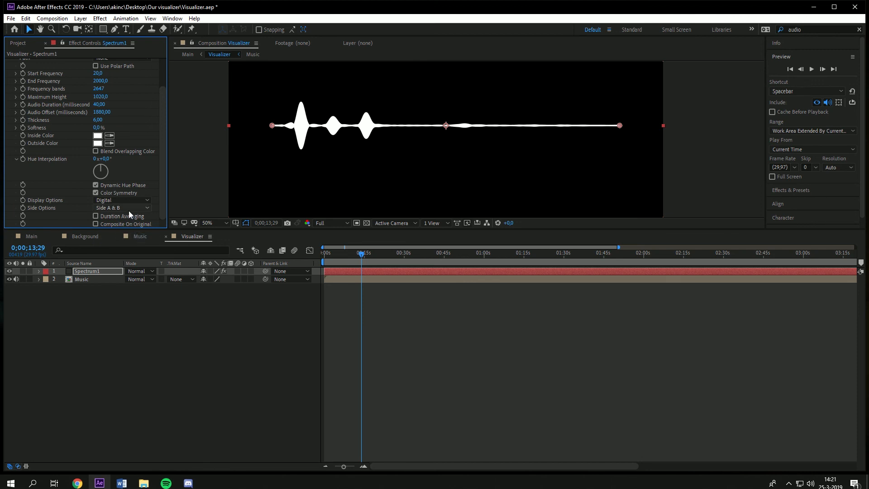
left_click(136, 219)
Step: Play and step through the Main composition to preview the visualizer over the background
left_click(31, 236)
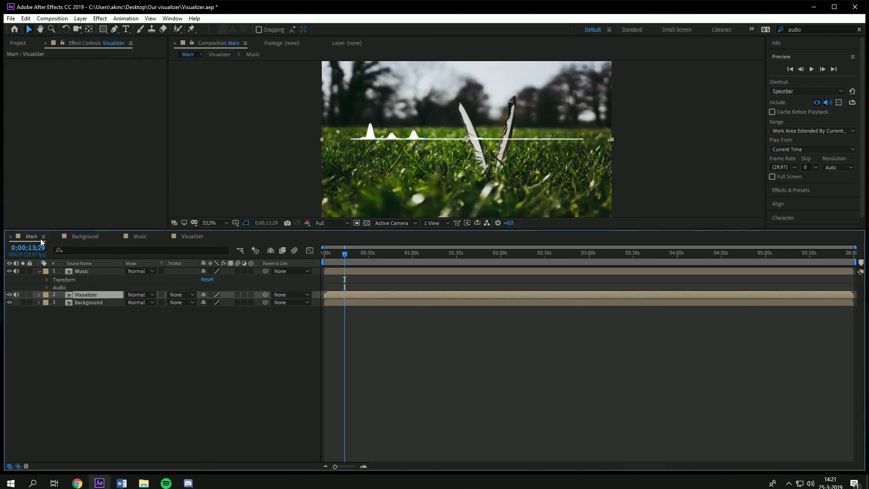
key("space")
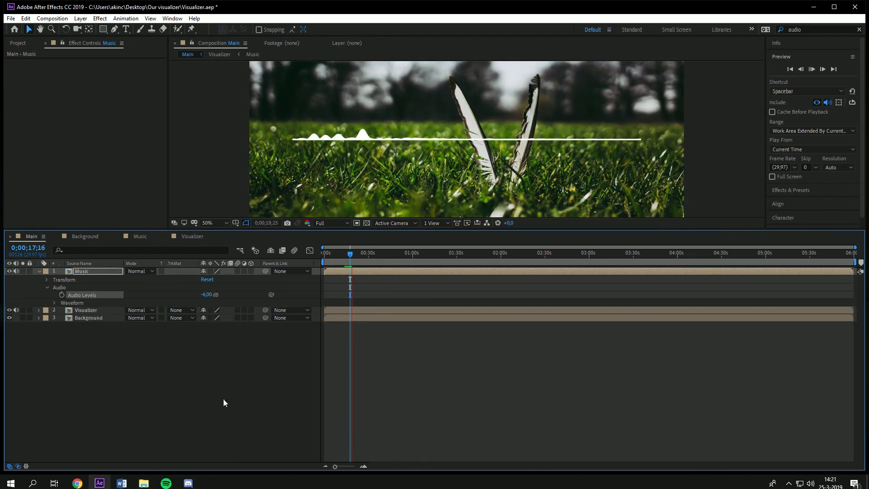
key("space")
key("comma")
key("comma")
key("period")
key("comma")
key("period")
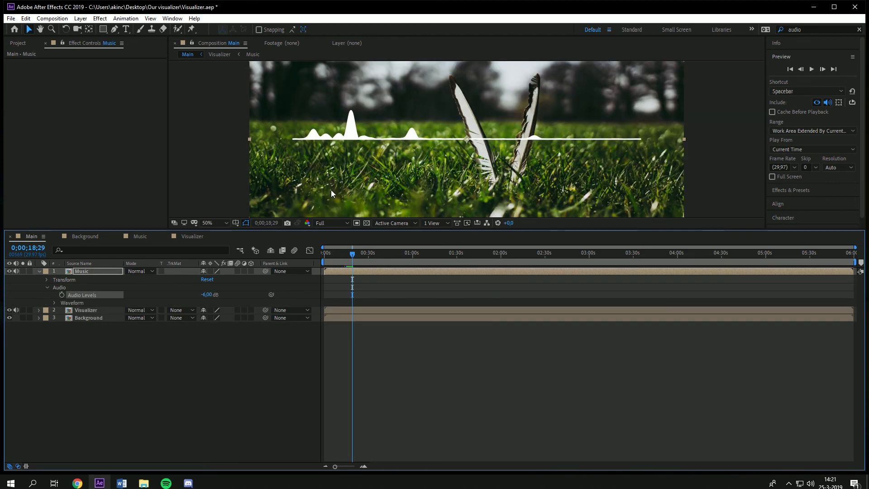
left_click(111, 348)
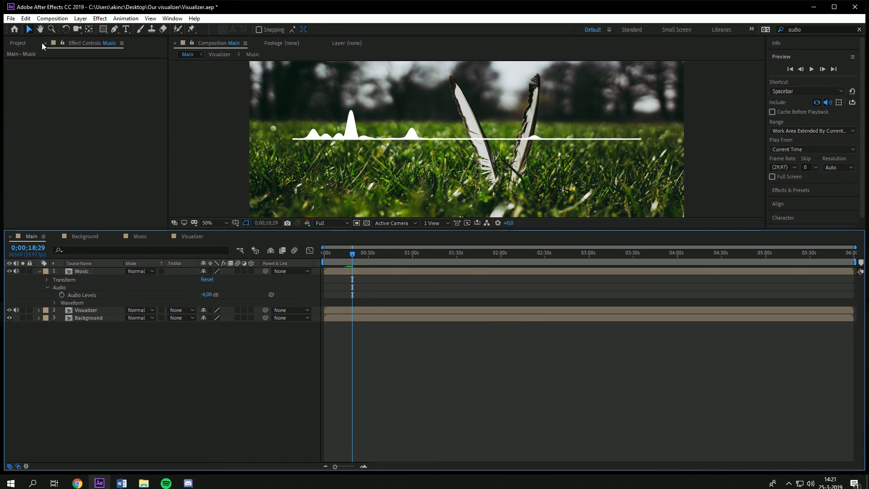
Step: Add a text layer reading "Alan Walker - Fade" and move it just below the visualizer line
left_click(127, 29)
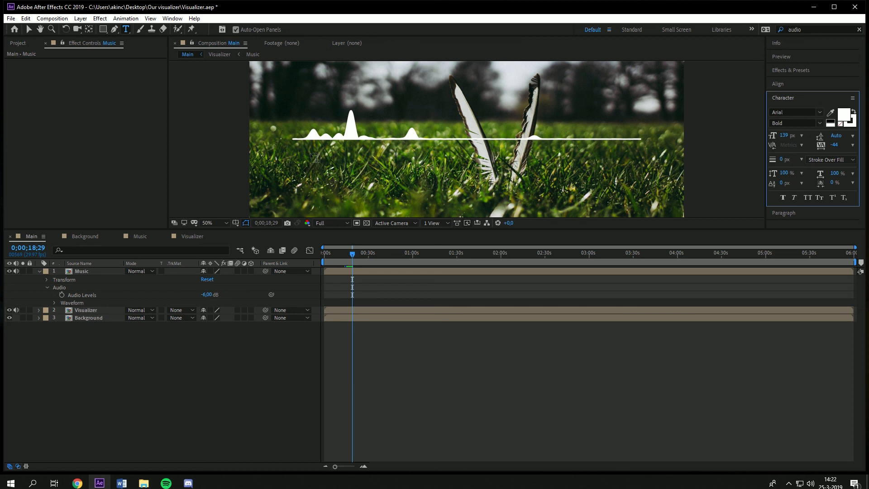
left_click(303, 153)
type("Alan Wa")
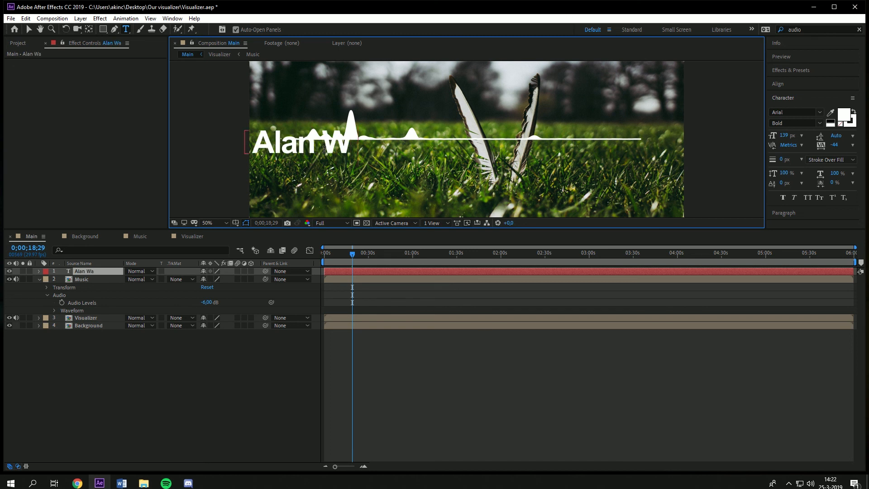
type("lker - Fade")
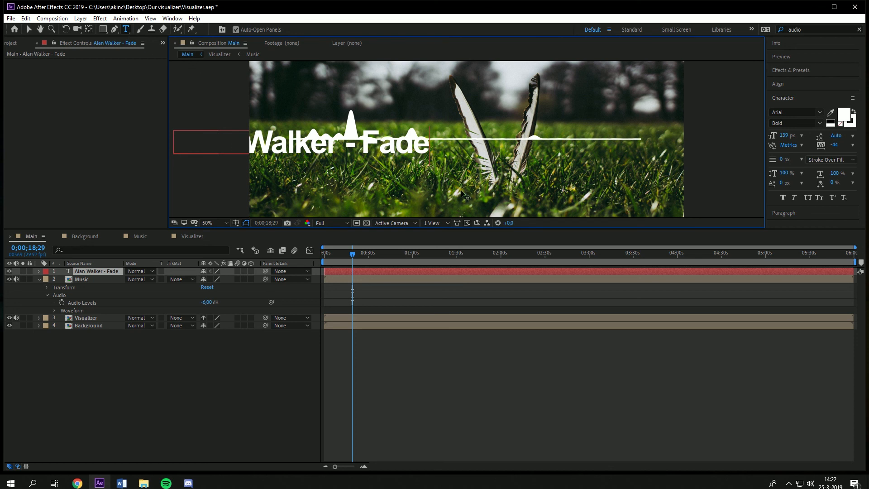
left_click(29, 30)
left_click_drag(265, 145, 383, 164)
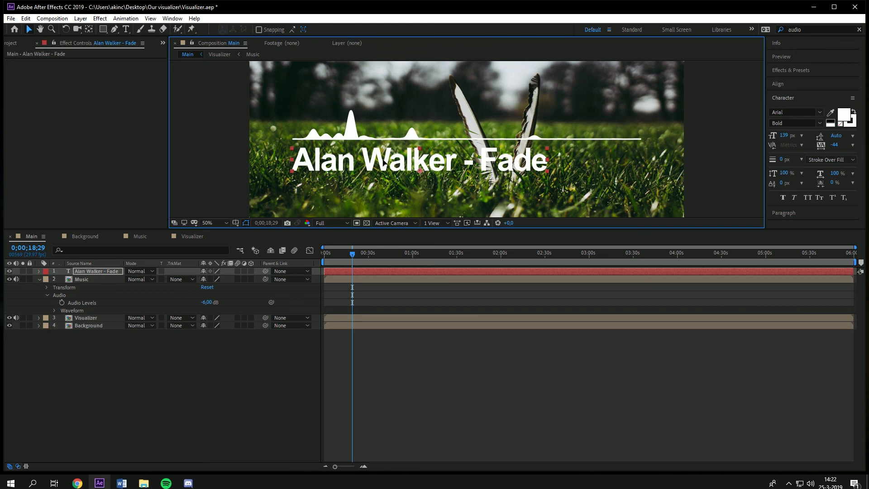